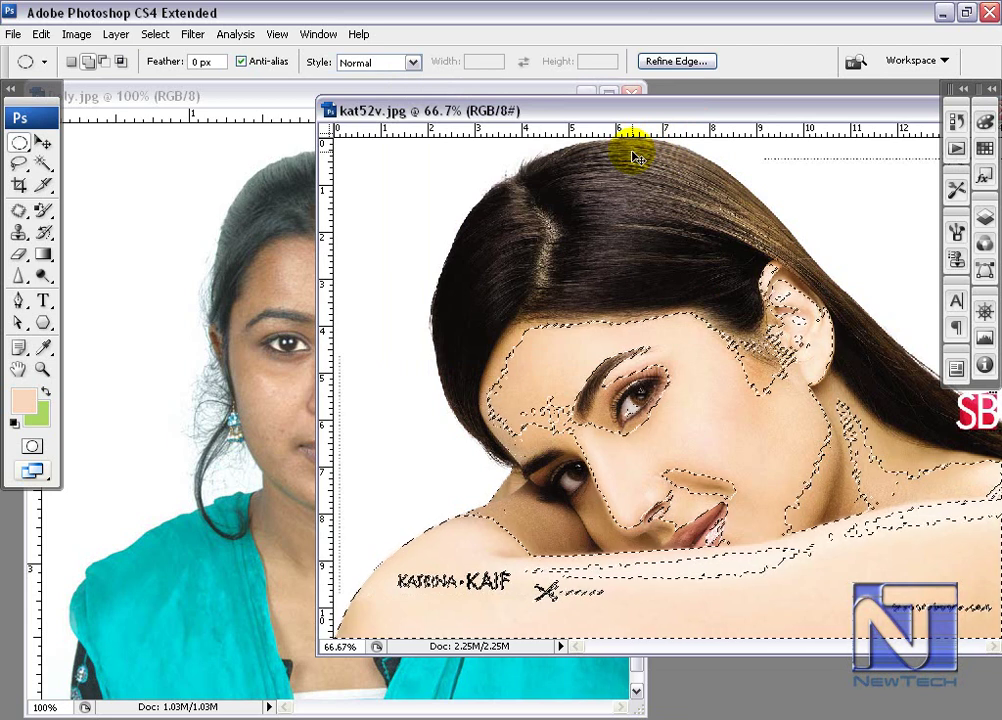
# Feather the skin selection in kat52v.jpg by 10 pixels.
pyautogui.rightClick(687, 347)
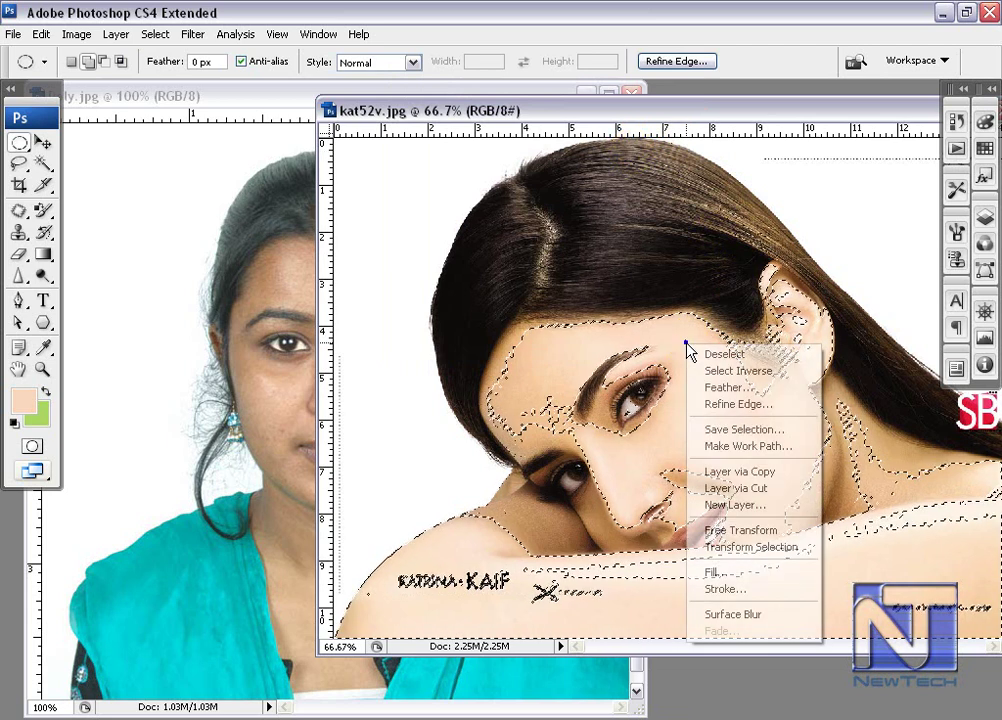
pyautogui.click(728, 387)
pyautogui.write('10')
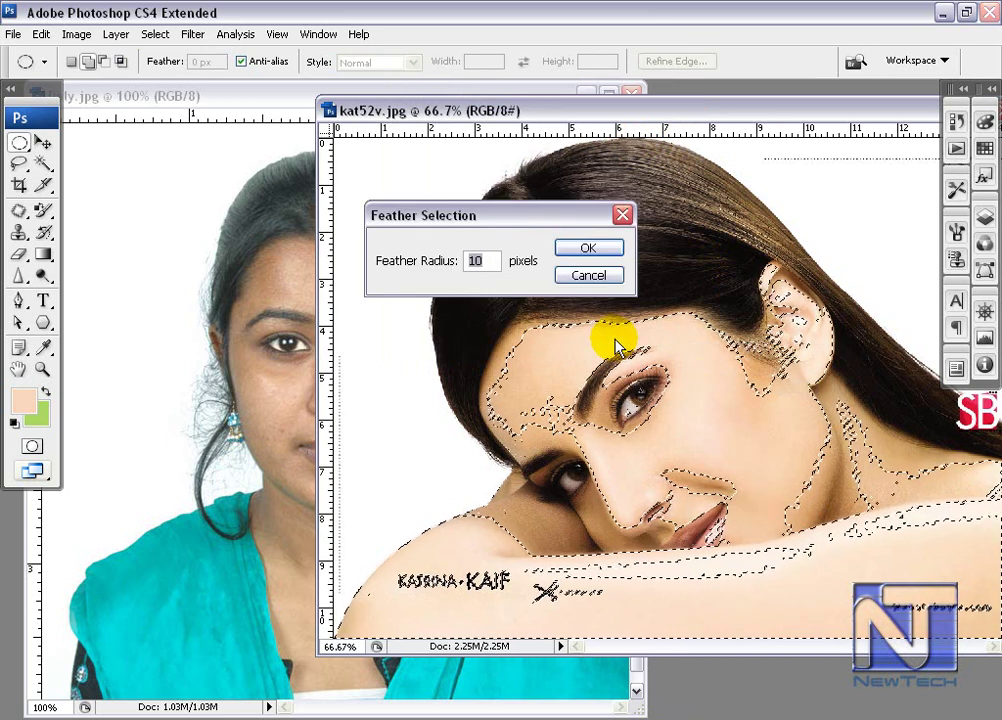
pyautogui.press('Return')
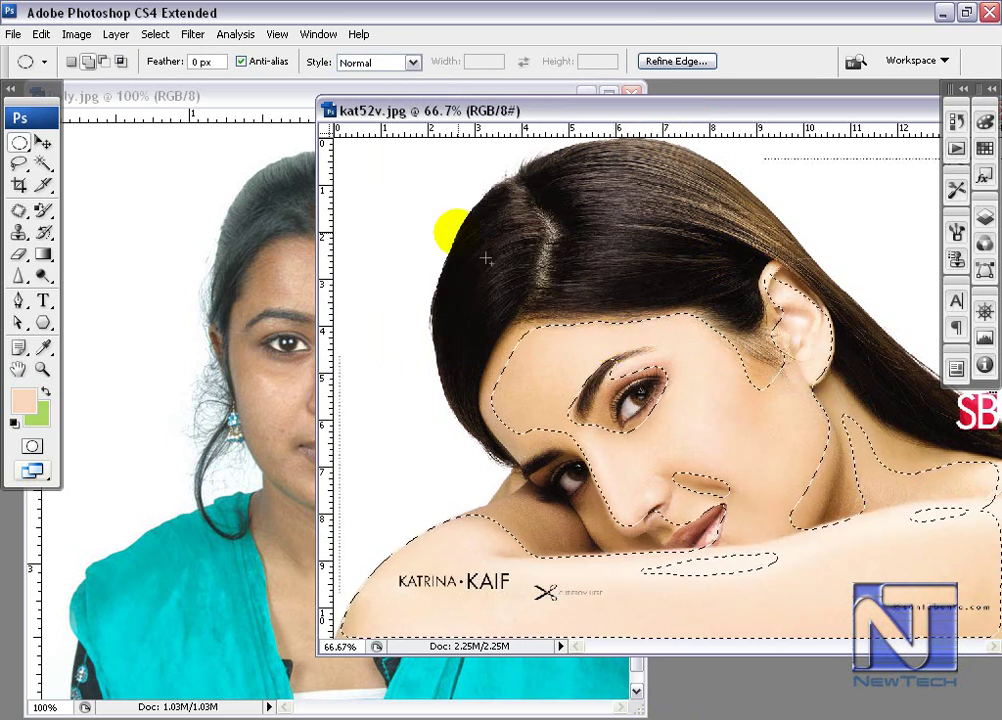
# In Poly.jpg, fill the gaps inside the face and neck selection and feather it by 10 pixels.
pyautogui.click(250, 97)
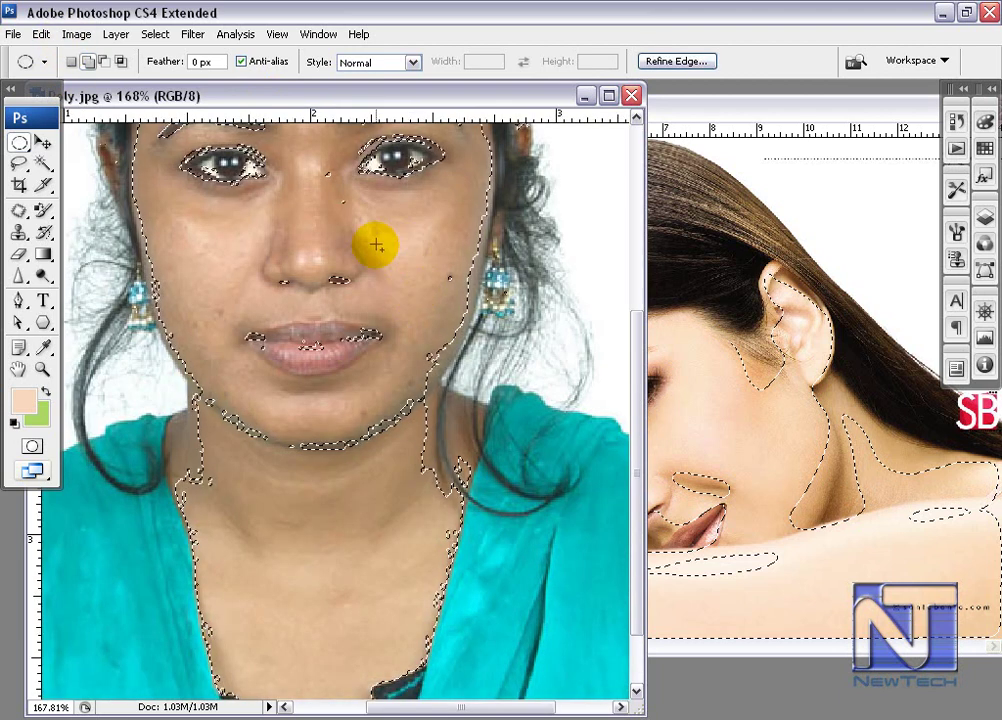
pyautogui.keyDown('alt'); pyautogui.click(343, 278); pyautogui.keyUp('alt')
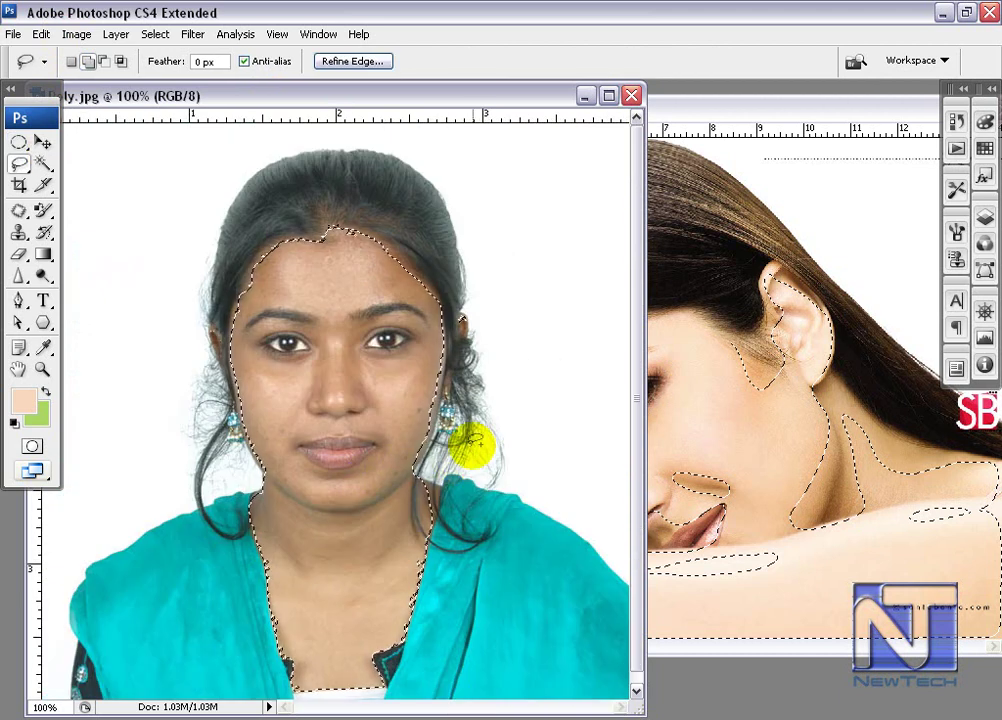
pyautogui.rightClick(370, 418)
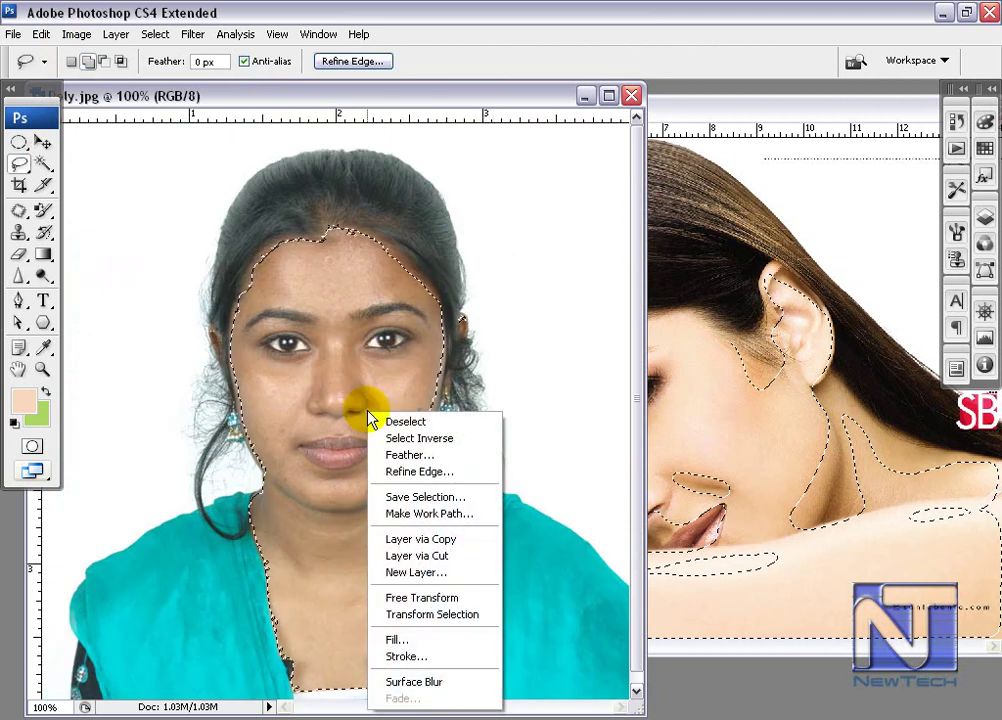
pyautogui.click(400, 455)
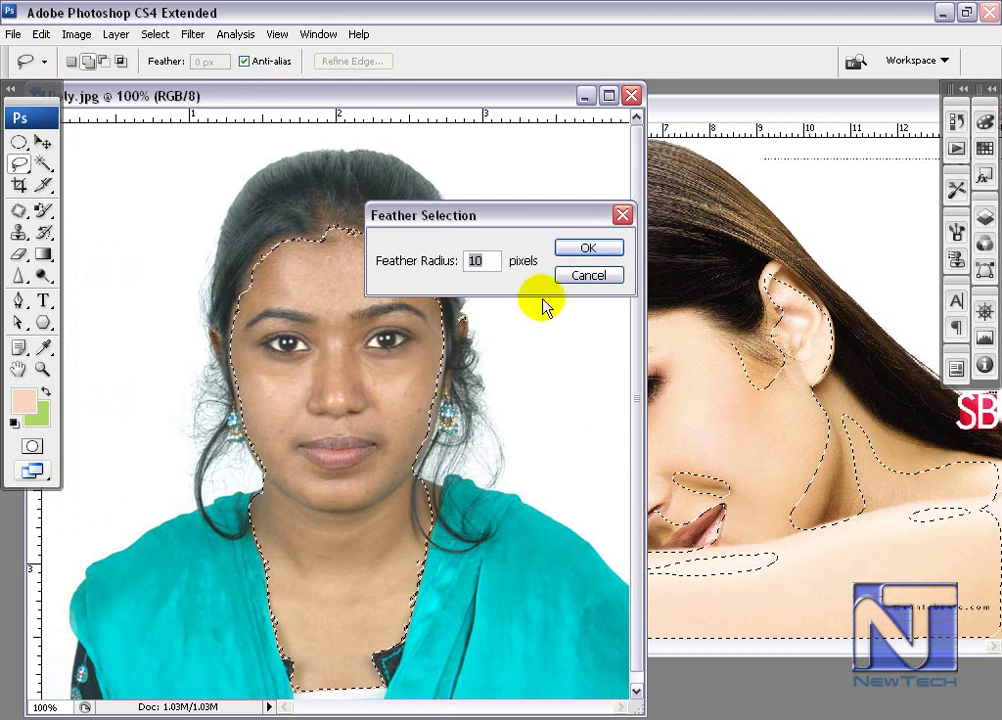
pyautogui.click(585, 249)
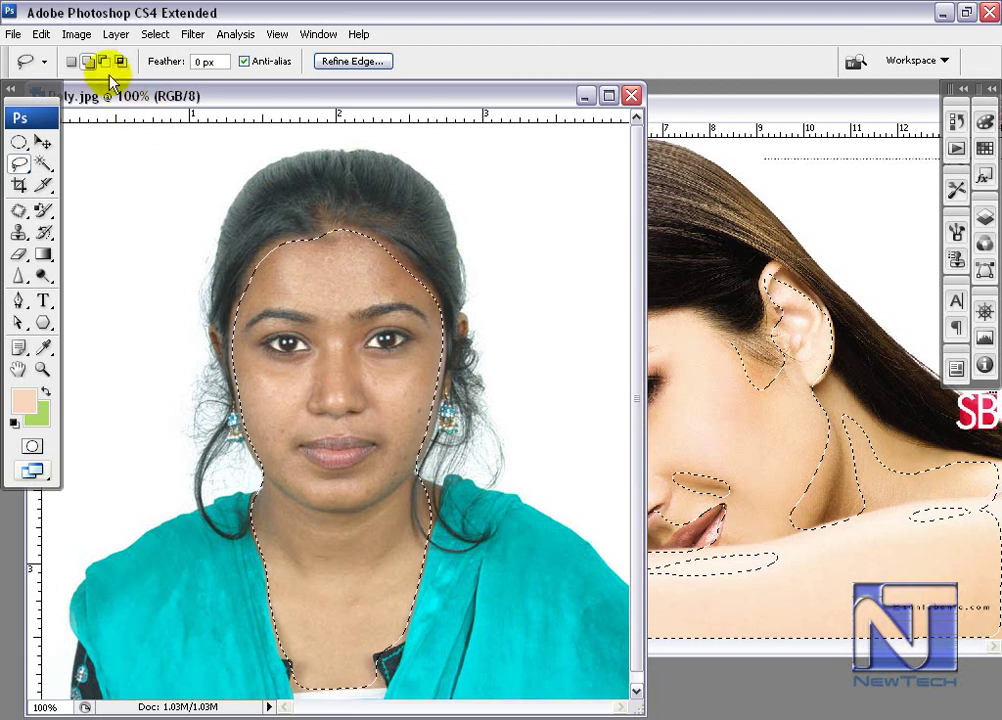
# Start a Match Color adjustment on the selected skin in Poly.jpg with kat52v.jpg as the source.
pyautogui.click(78, 34)
pyautogui.click(101, 81)
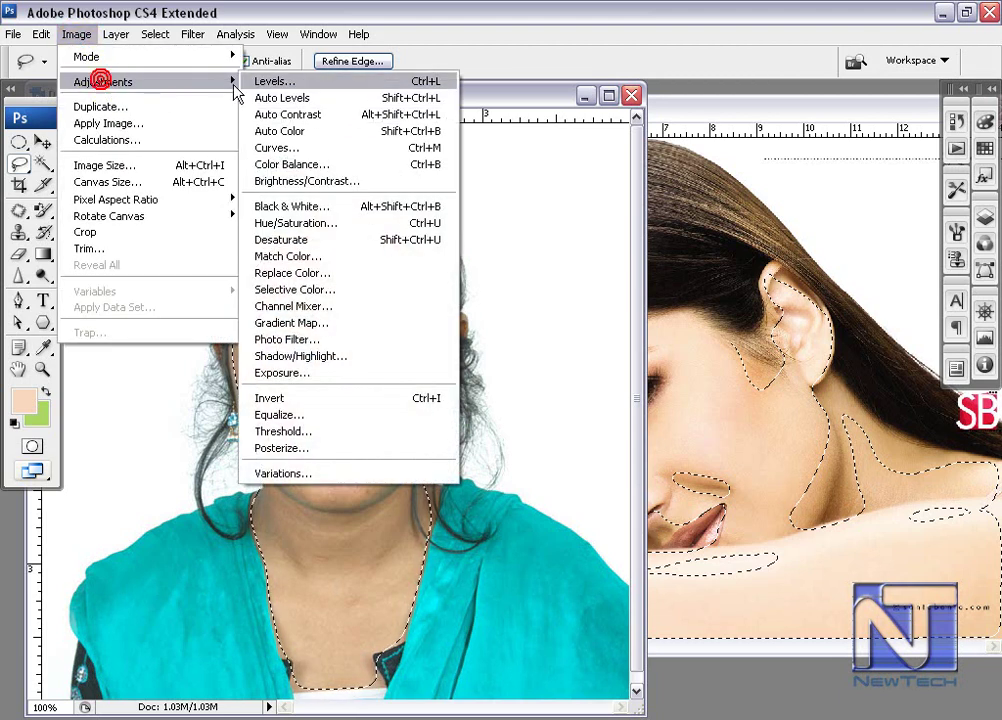
pyautogui.click(313, 257)
pyautogui.click(590, 404)
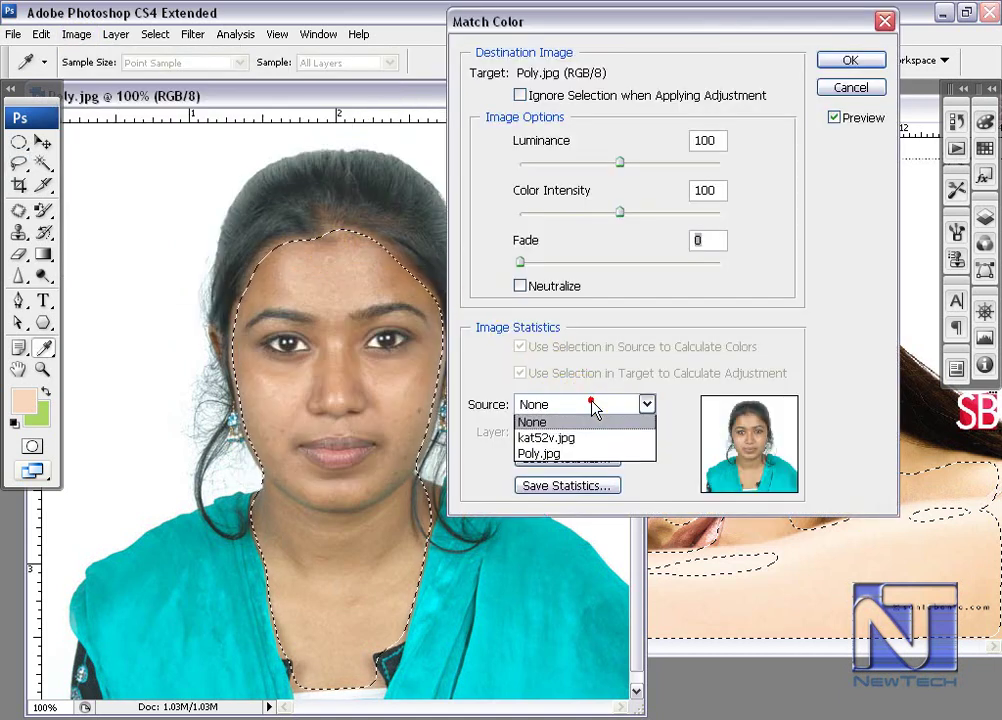
pyautogui.click(565, 439)
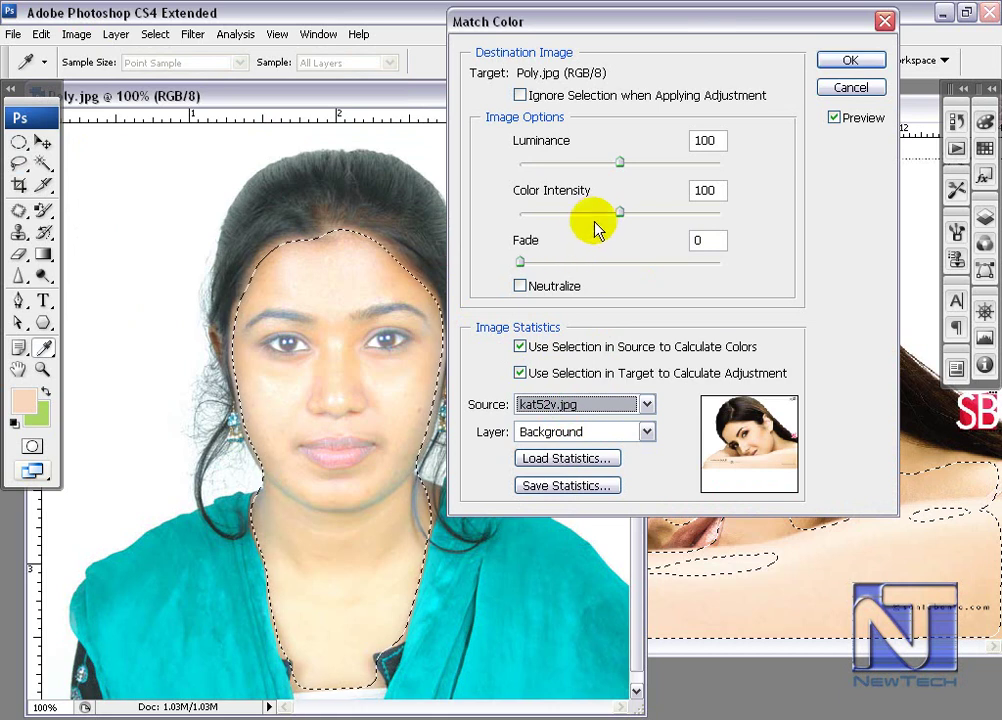
# Neutralize the color match, raise Luminance to 139, fine-tune Color Intensity and Fade, and apply the adjustment.
pyautogui.click(521, 287)
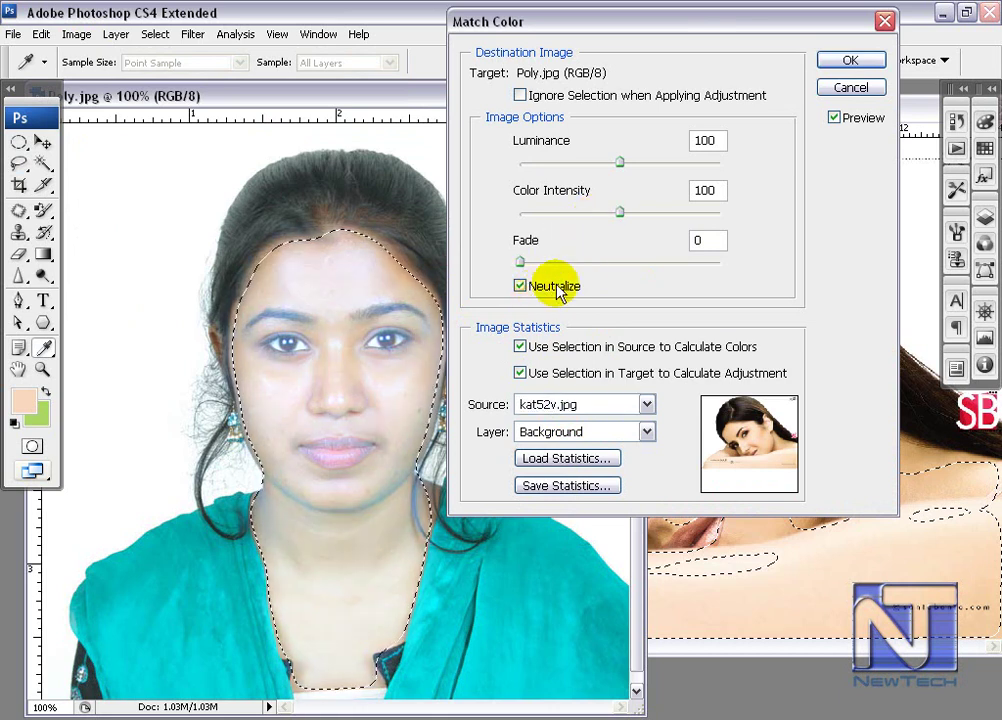
pyautogui.moveTo(561, 268); pyautogui.dragTo(575, 268)
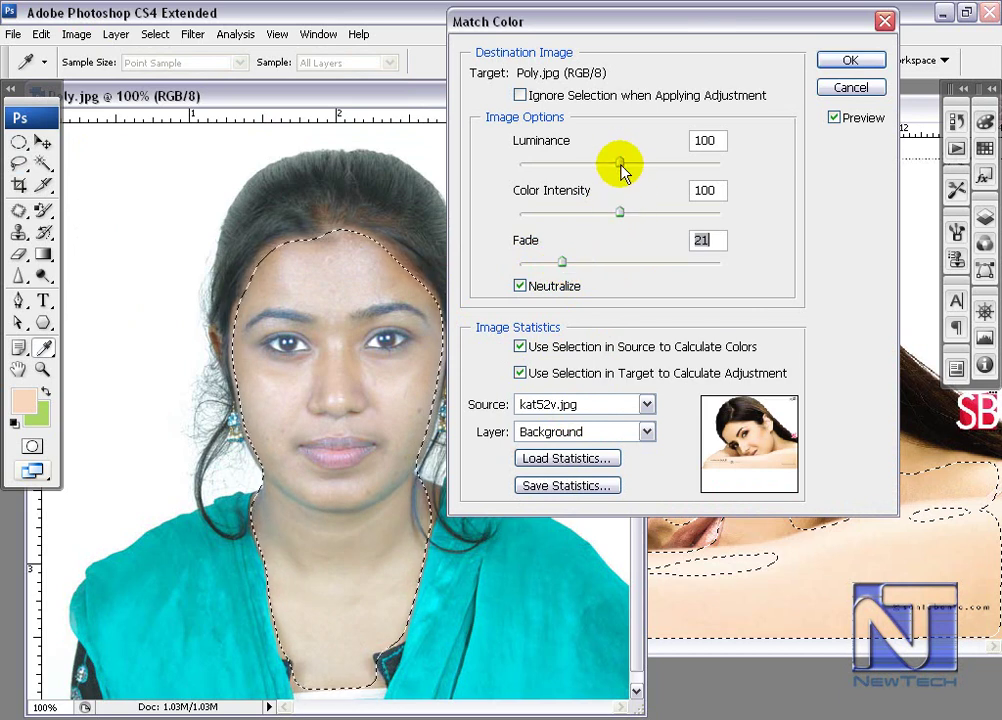
pyautogui.moveTo(620, 209); pyautogui.dragTo(598, 224)
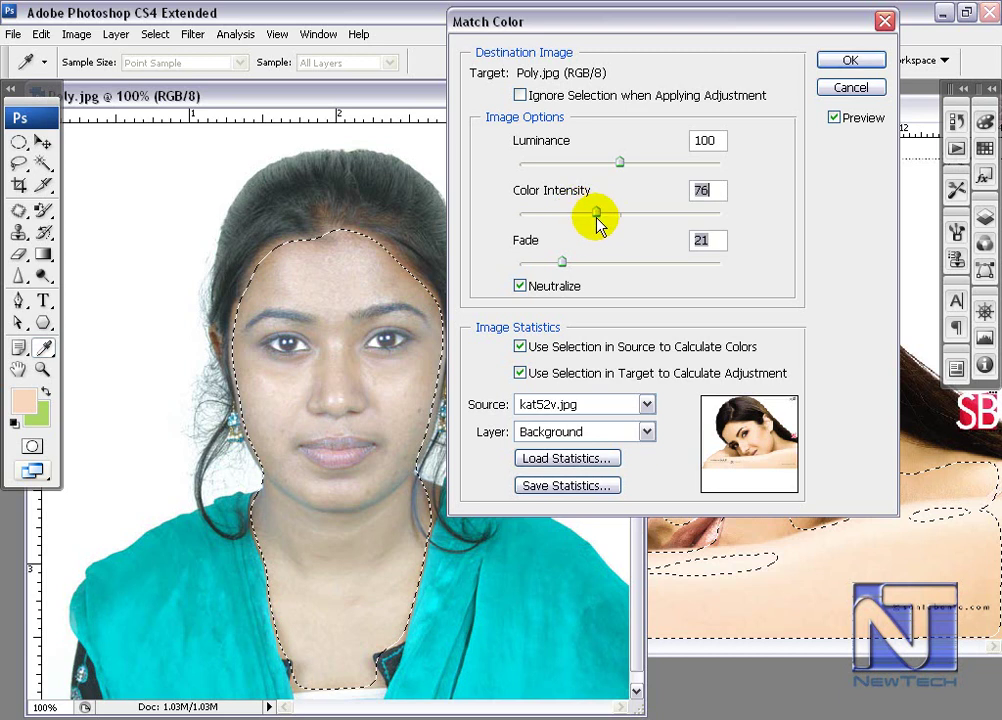
pyautogui.moveTo(617, 163); pyautogui.dragTo(652, 172)
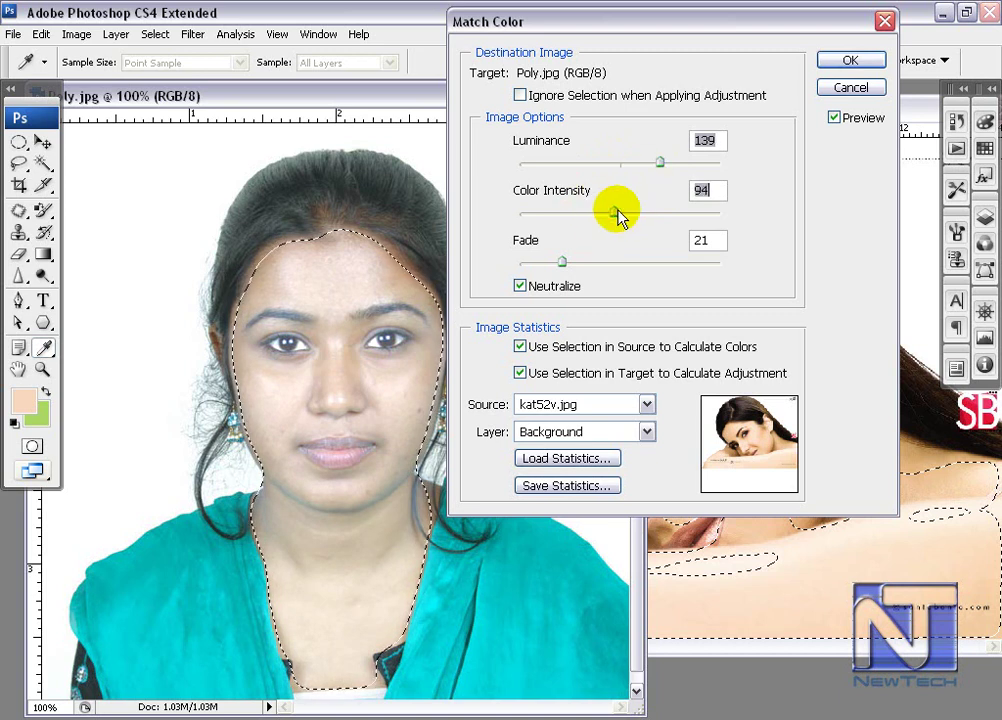
pyautogui.moveTo(621, 215); pyautogui.dragTo(620, 208)
pyautogui.moveTo(561, 262)
pyautogui.mouseDown()
pyautogui.moveTo(590, 268)
pyautogui.moveTo(576, 265)
pyautogui.mouseUp()
pyautogui.click(850, 60)
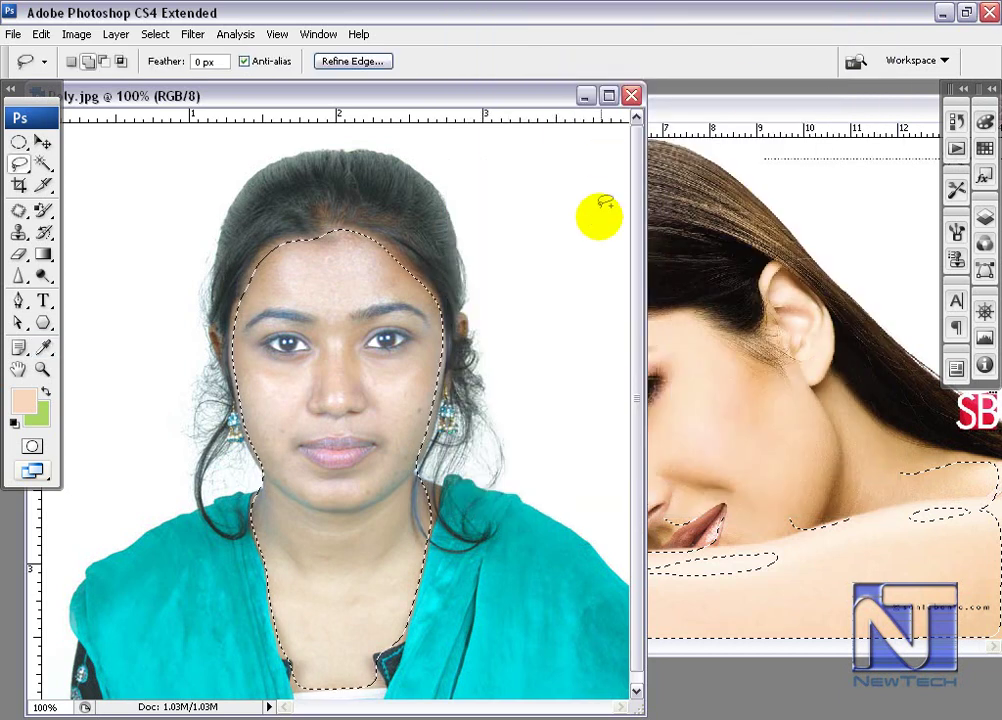
# Start a Replace Color adjustment on the selected skin with Fuzziness at 60.
pyautogui.click(85, 34)
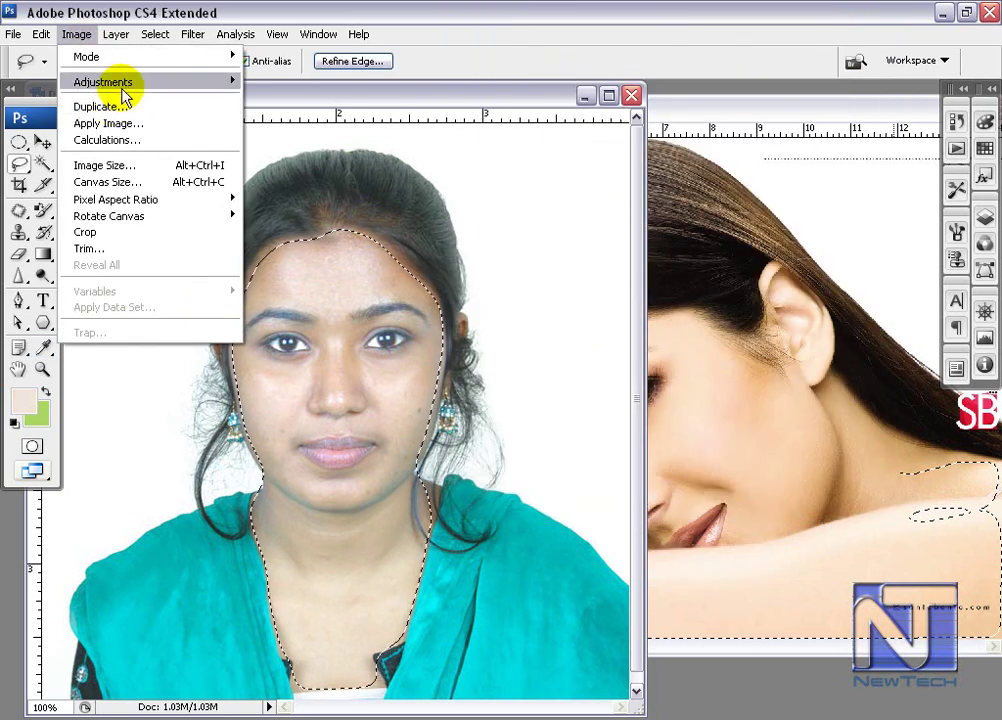
pyautogui.click(124, 83)
pyautogui.click(316, 272)
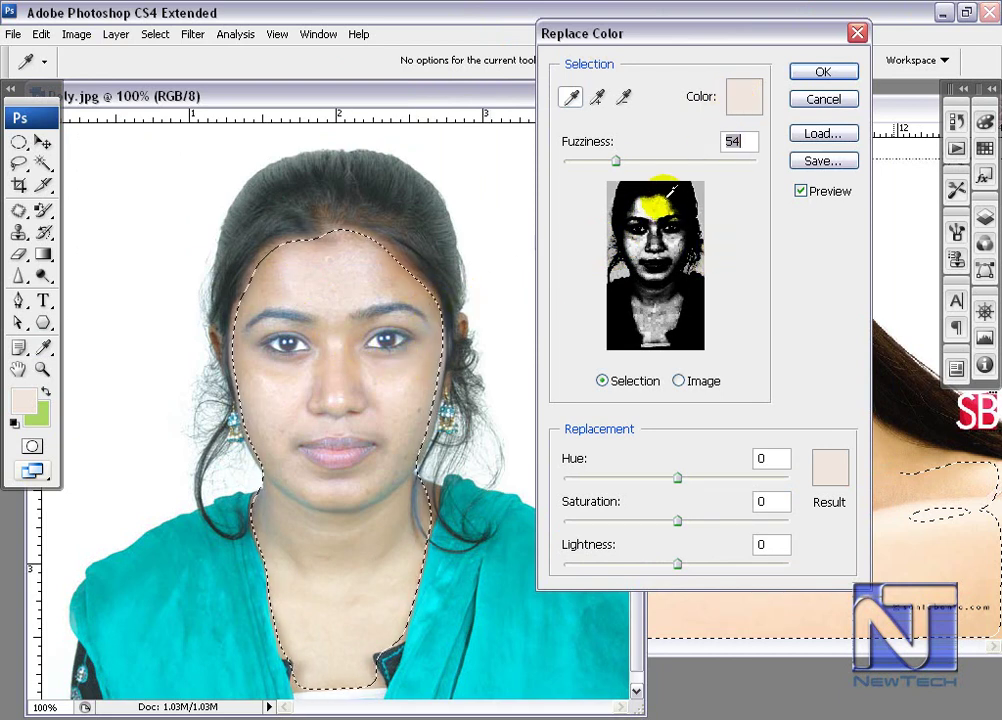
pyautogui.moveTo(616, 163); pyautogui.dragTo(622, 165)
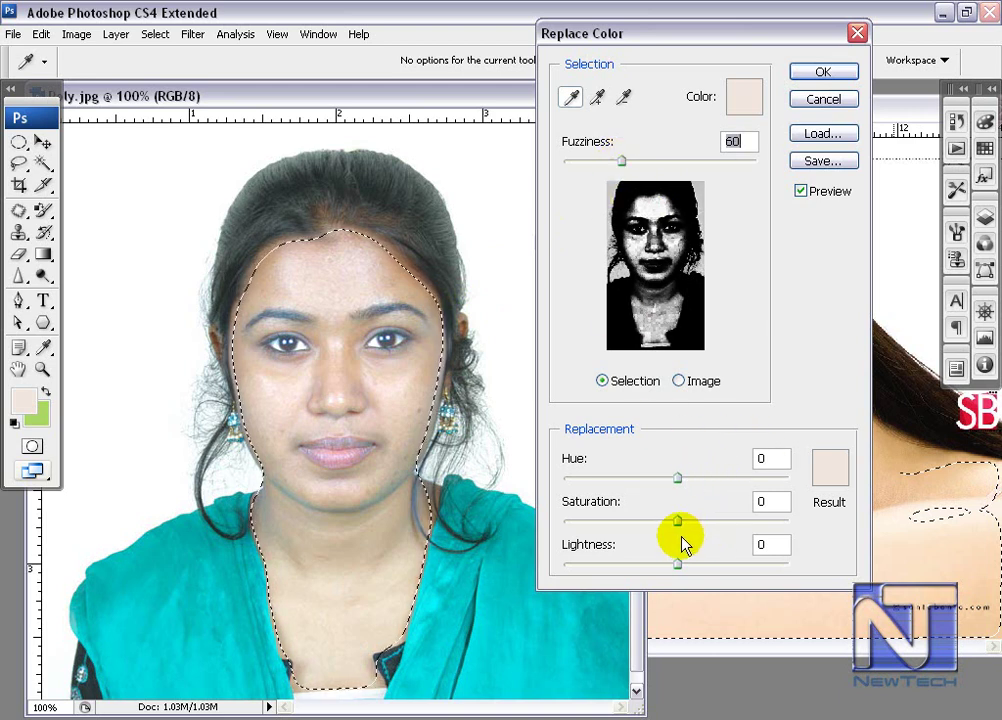
# Shift the replacement color to #f1eadf, raise Lightness to +26 and increase Fuzziness to 70.
pyautogui.click(838, 470)
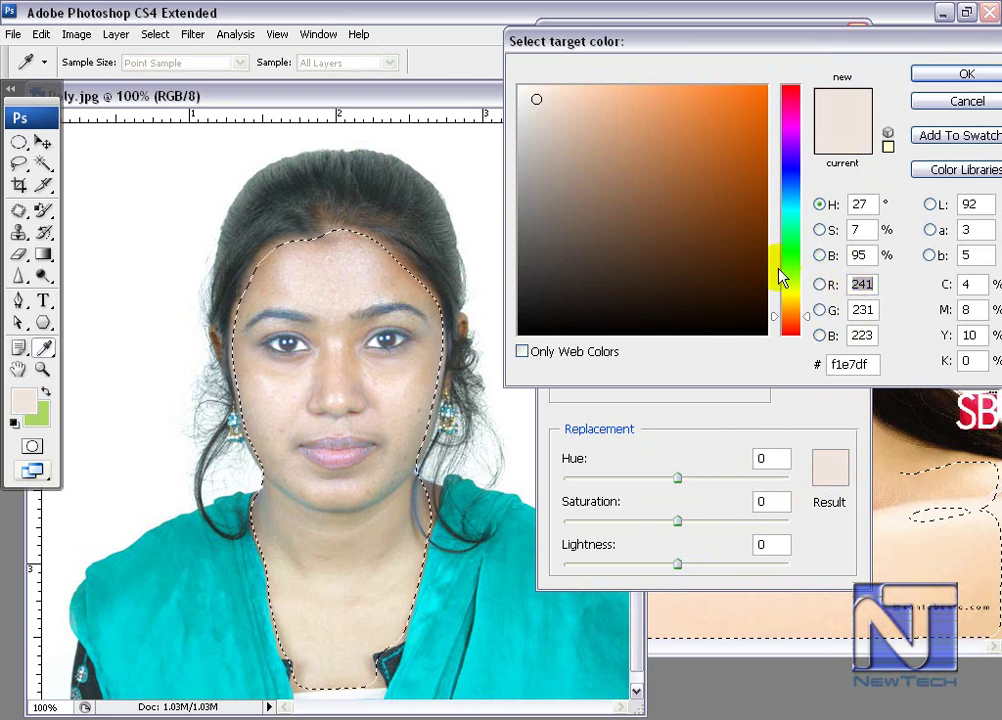
pyautogui.moveTo(832, 48); pyautogui.dragTo(796, 50)
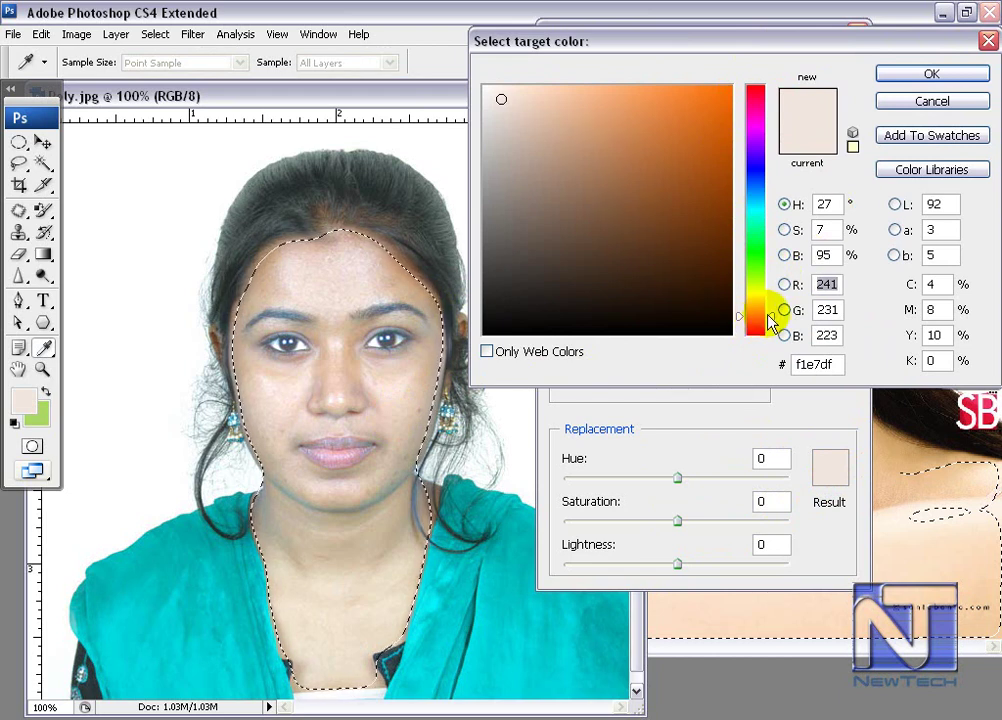
pyautogui.moveTo(768, 315); pyautogui.dragTo(768, 311)
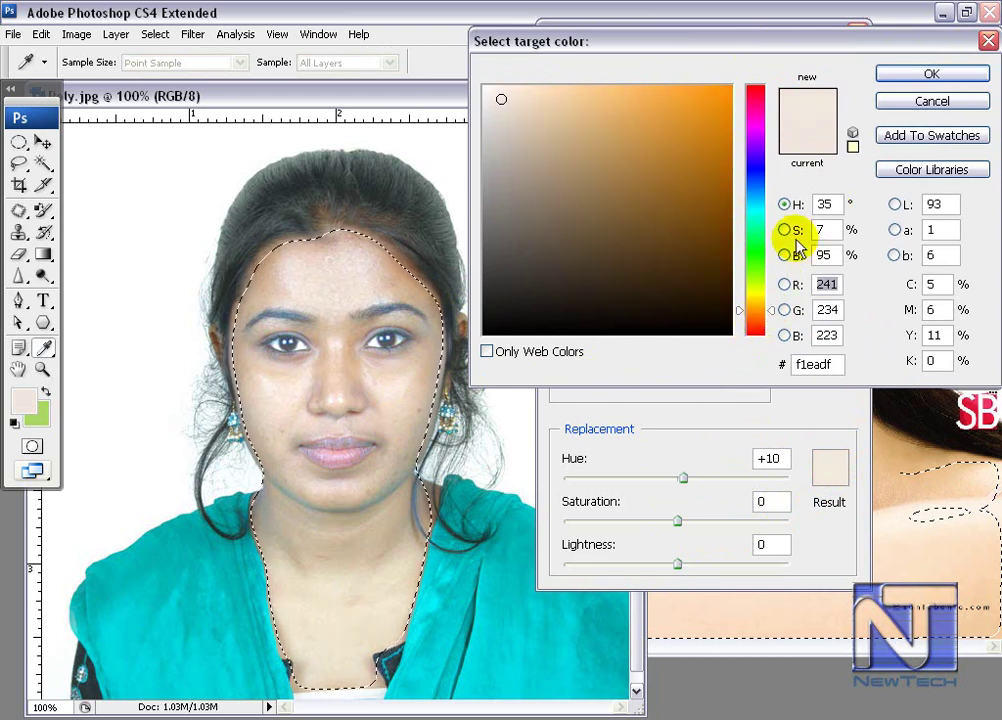
pyautogui.click(905, 77)
pyautogui.moveTo(679, 566); pyautogui.dragTo(707, 567)
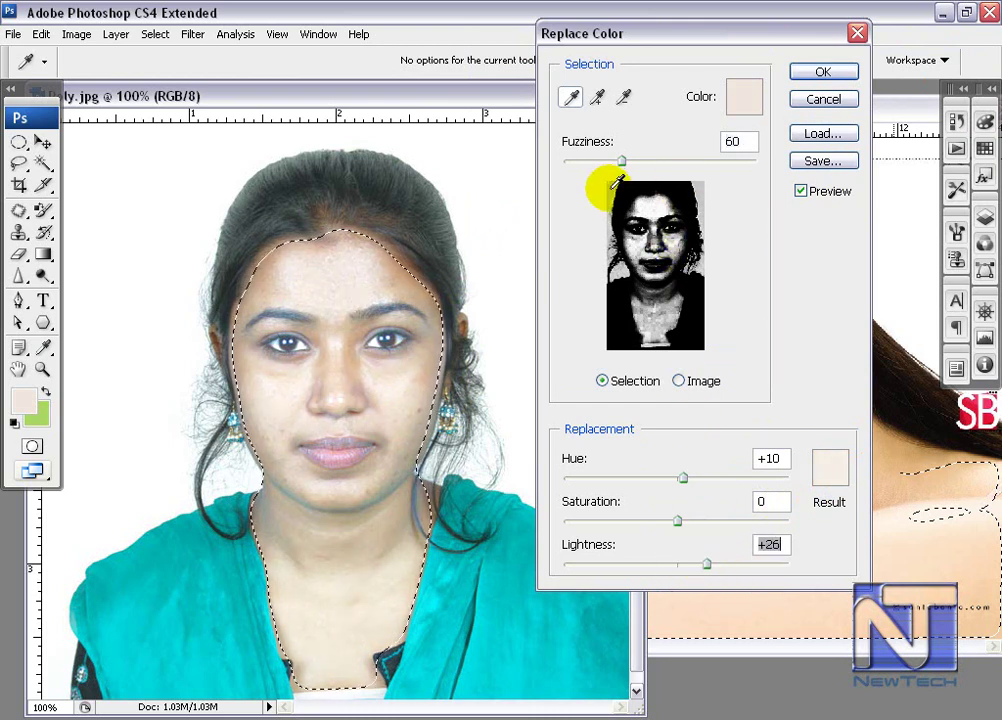
pyautogui.moveTo(621, 160); pyautogui.dragTo(633, 163)
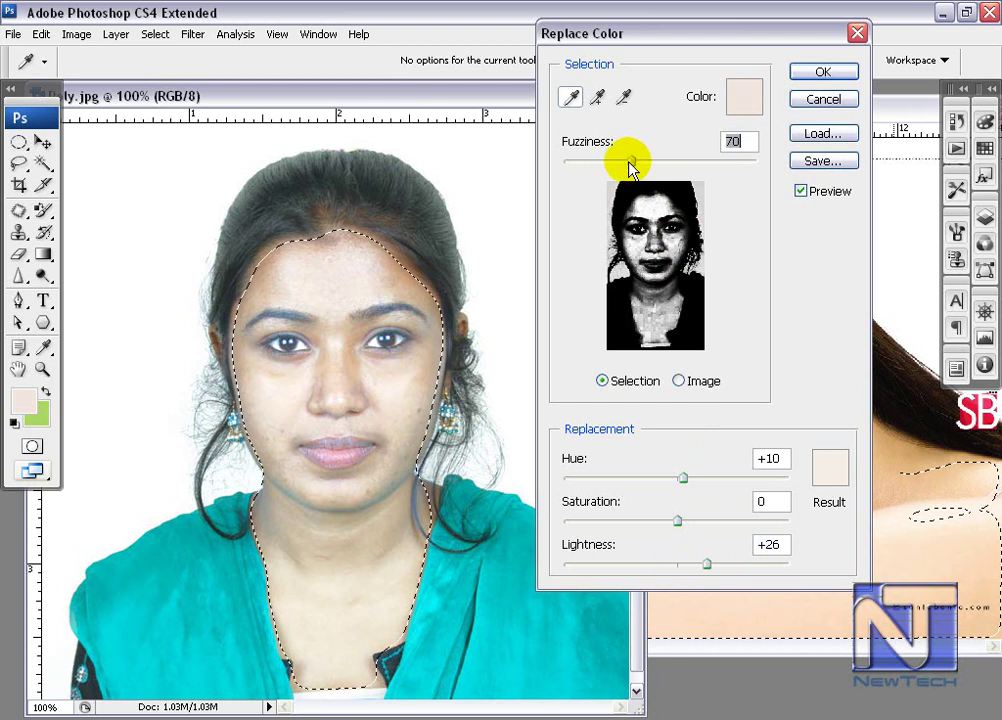
# Sample skin tones on the cheek, neck and forehead edge as the color to replace, apply the adjustment and deselect.
pyautogui.click(424, 374)
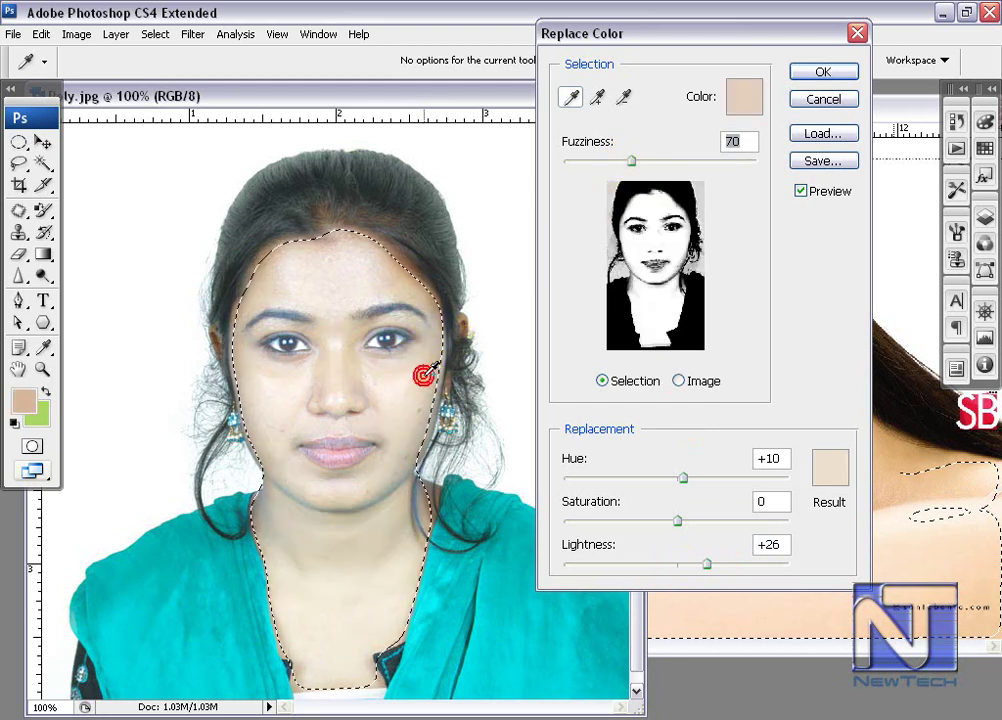
pyautogui.click(409, 260)
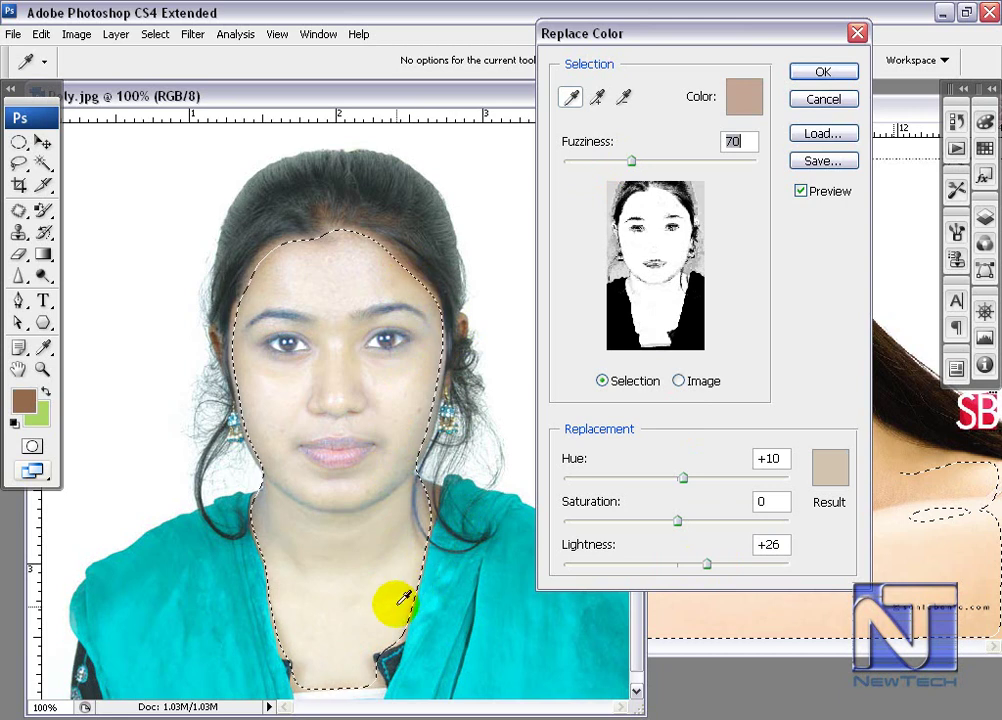
pyautogui.click(267, 500)
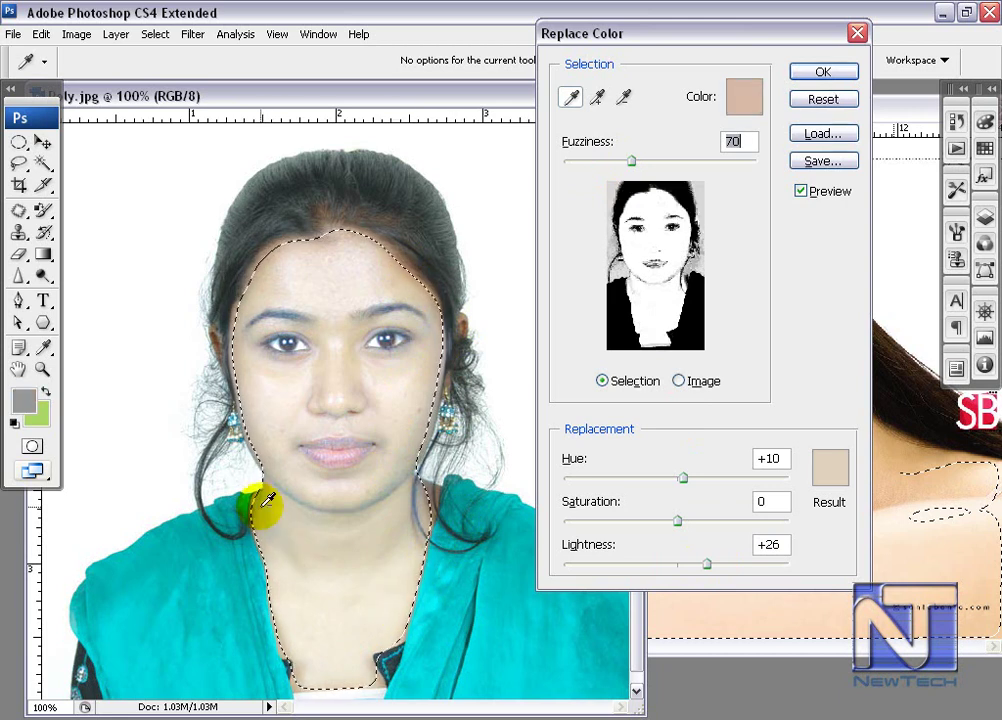
pyautogui.click(267, 500)
pyautogui.click(279, 532)
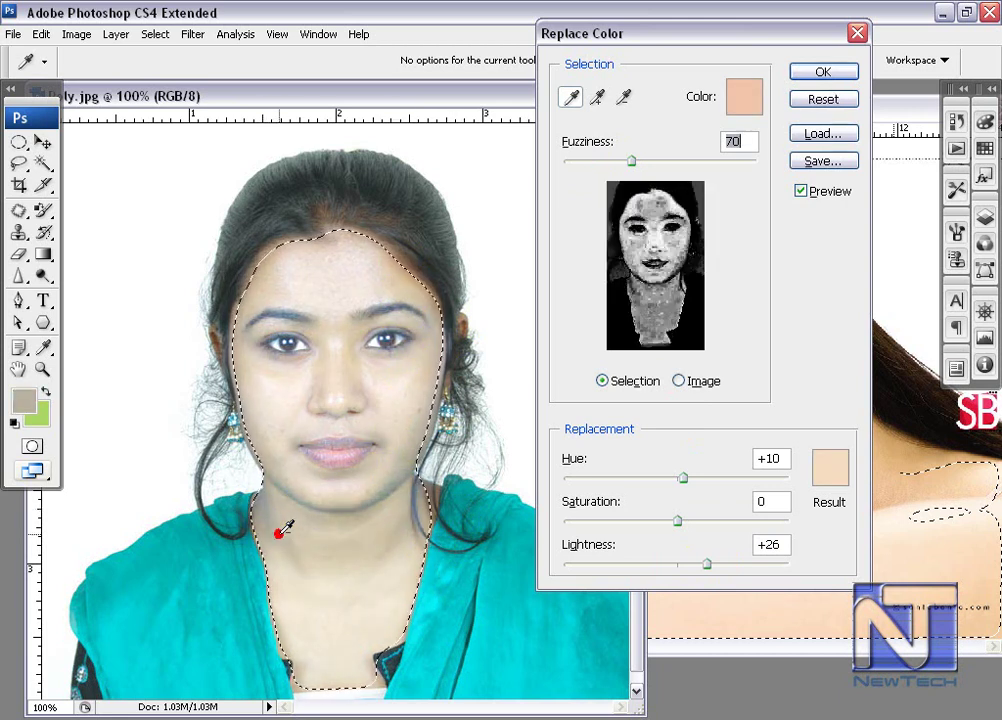
pyautogui.click(412, 259)
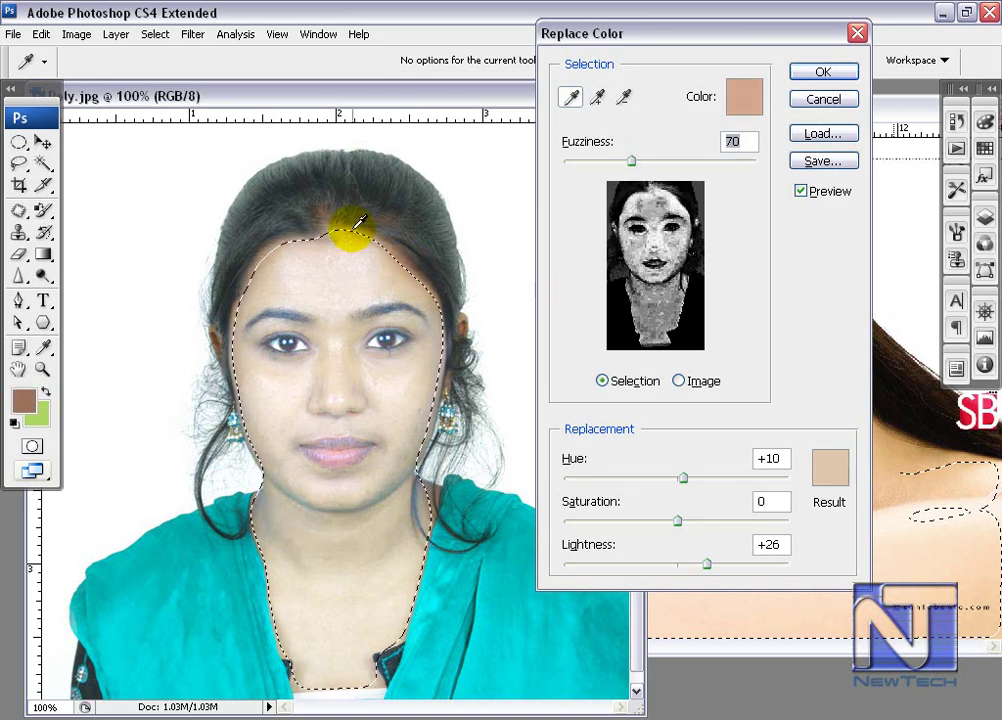
pyautogui.click(823, 73)
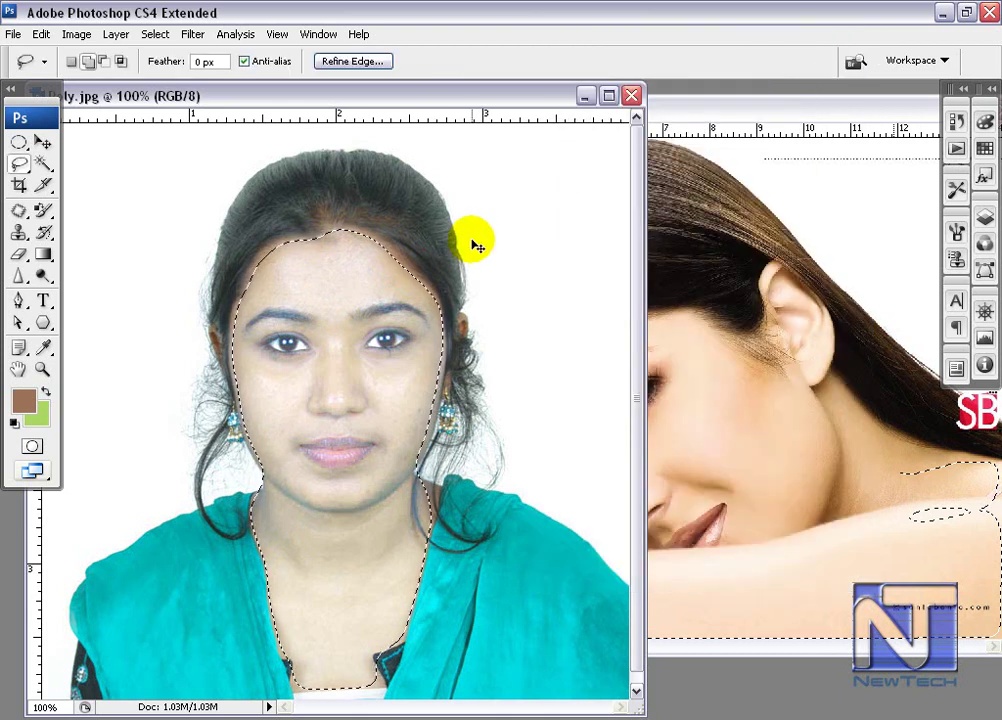
pyautogui.hotkey('ctrl', 'd')
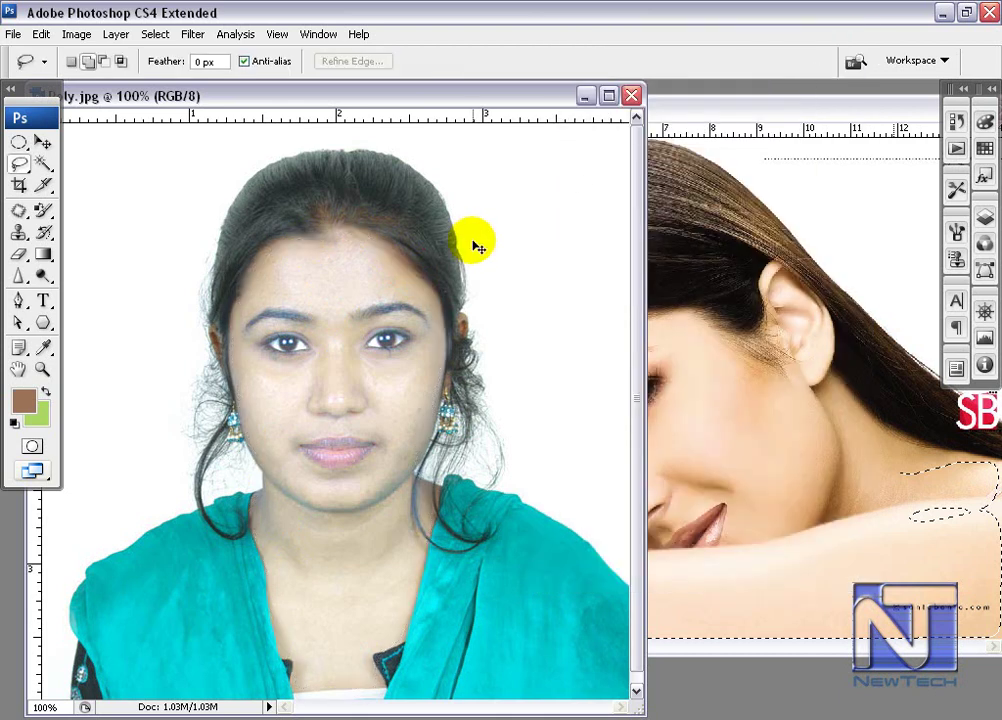
# Start another Replace Color adjustment and sample the cheek and the brown forehead edge by the hairline as the color to replace.
pyautogui.click(76, 35)
pyautogui.moveTo(95, 82)
pyautogui.click(293, 273)
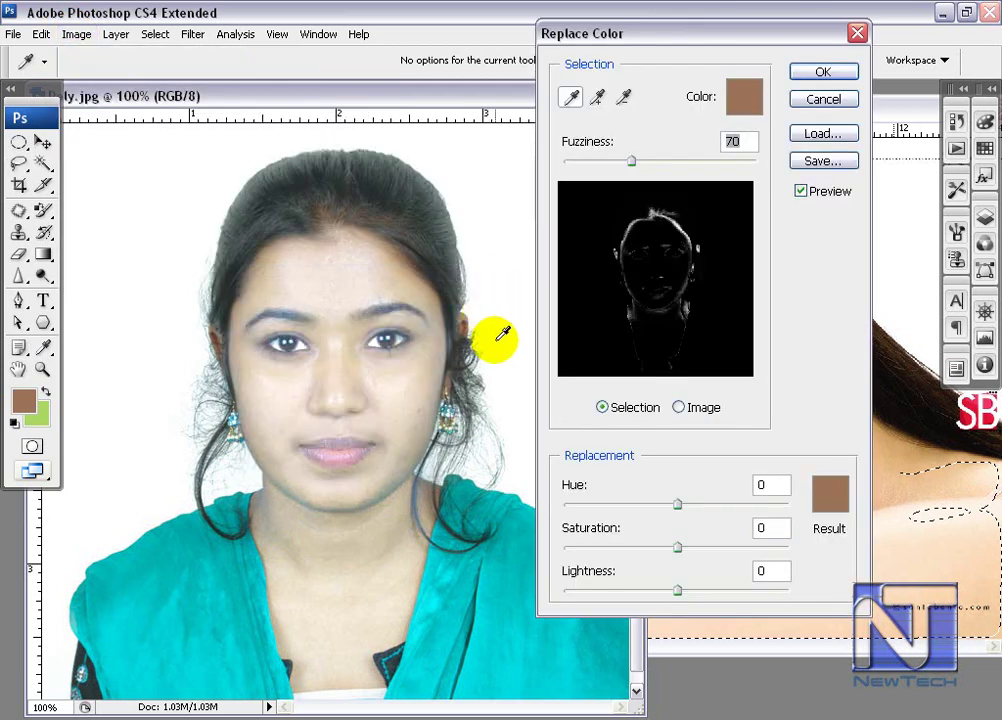
pyautogui.click(405, 386)
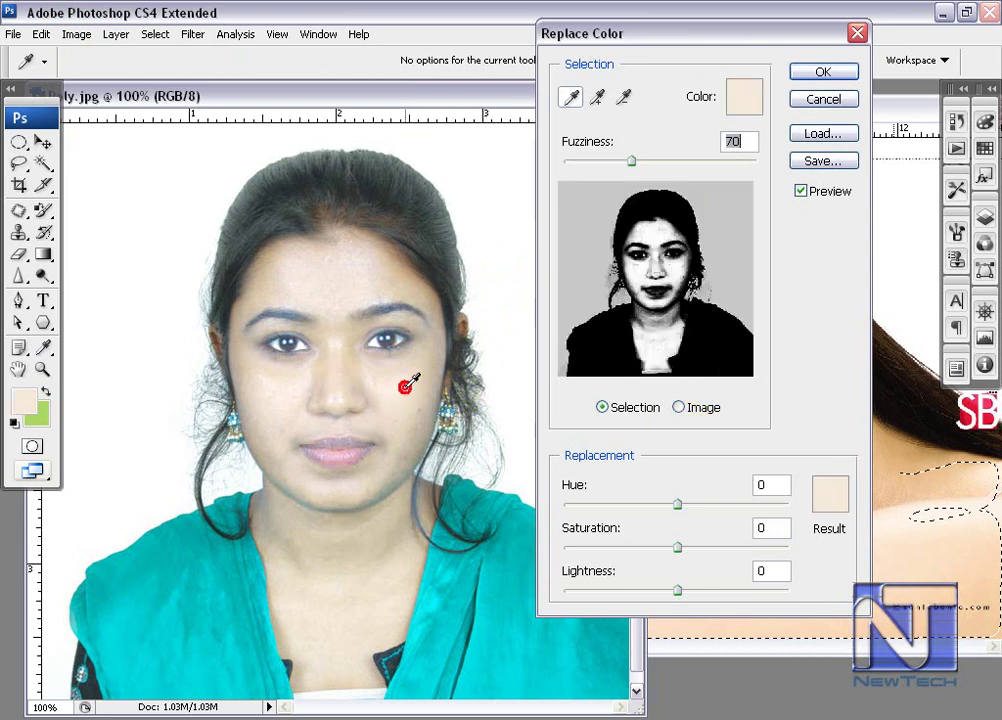
pyautogui.click(402, 256)
# Sample lighter facial skin to set the replacement color to #e6d5c1, and apply the Replace Color adjustment.
pyautogui.click(829, 492)
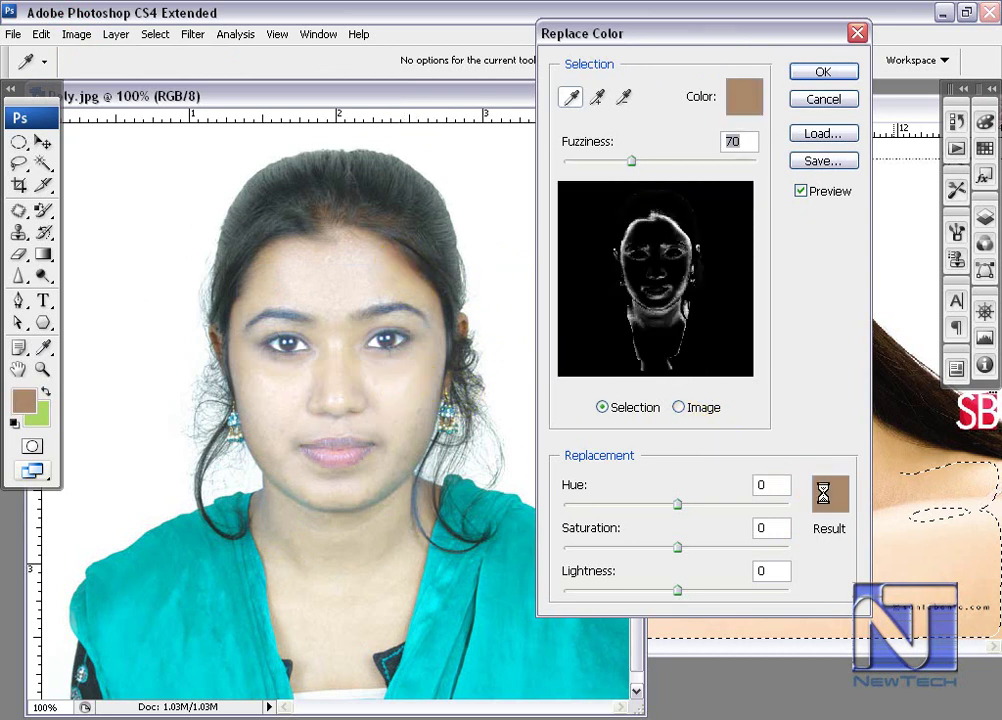
pyautogui.click(392, 368)
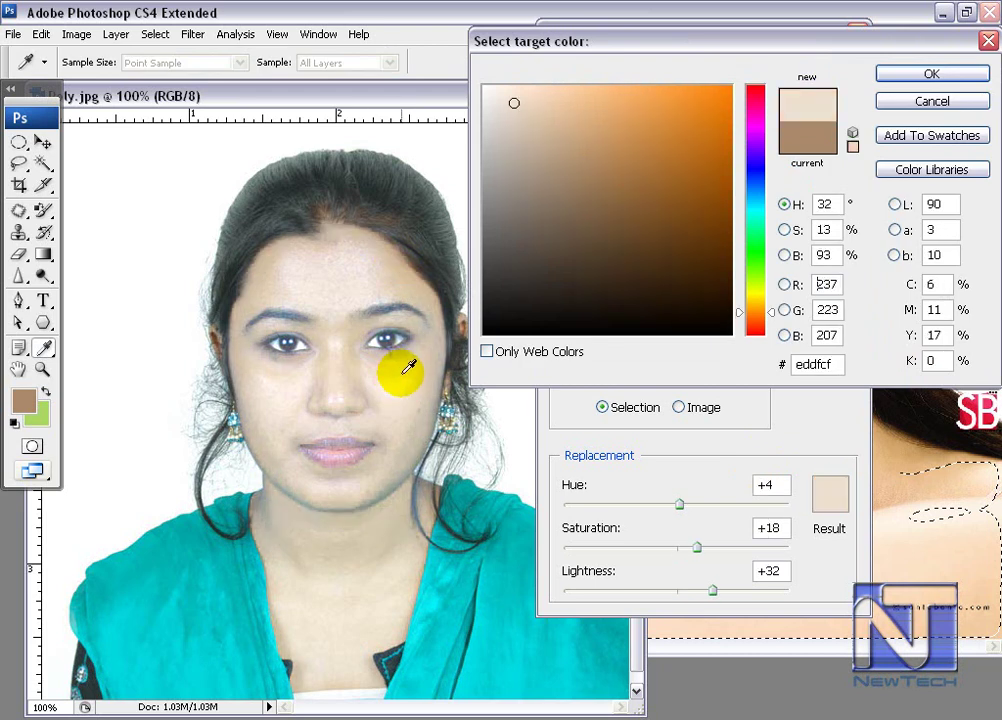
pyautogui.click(263, 278)
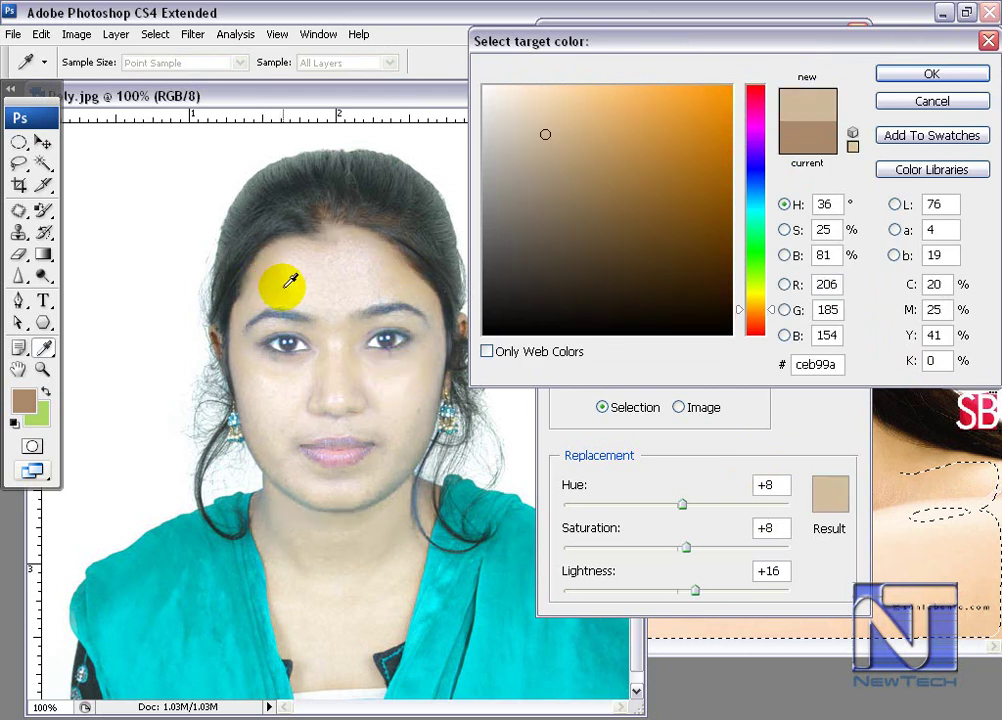
pyautogui.click(278, 282)
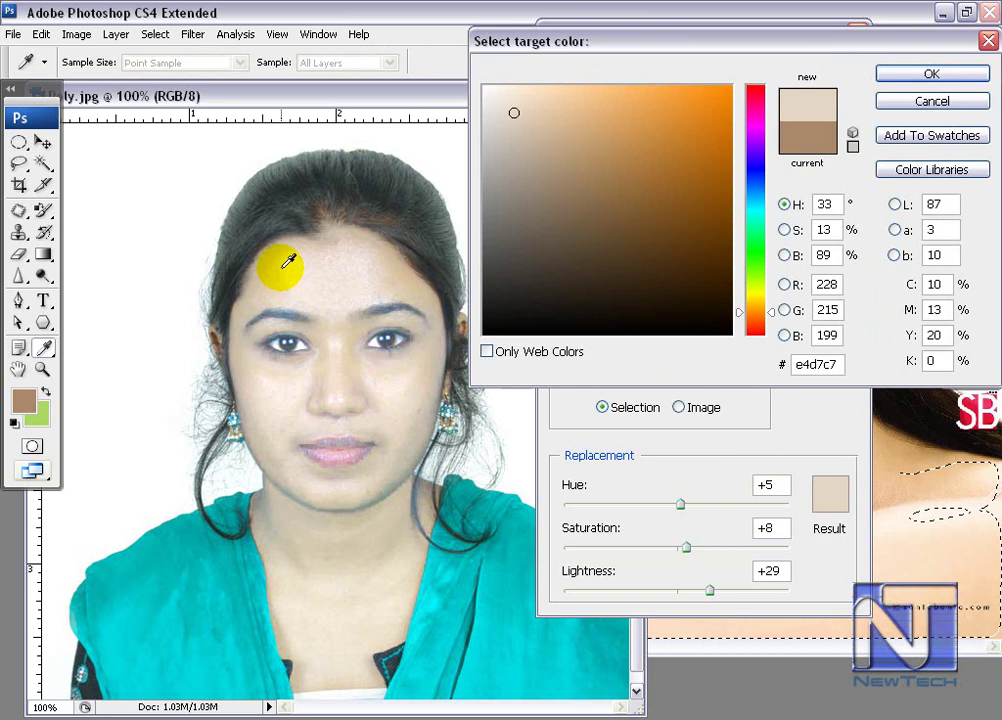
pyautogui.click(280, 262)
pyautogui.click(283, 256)
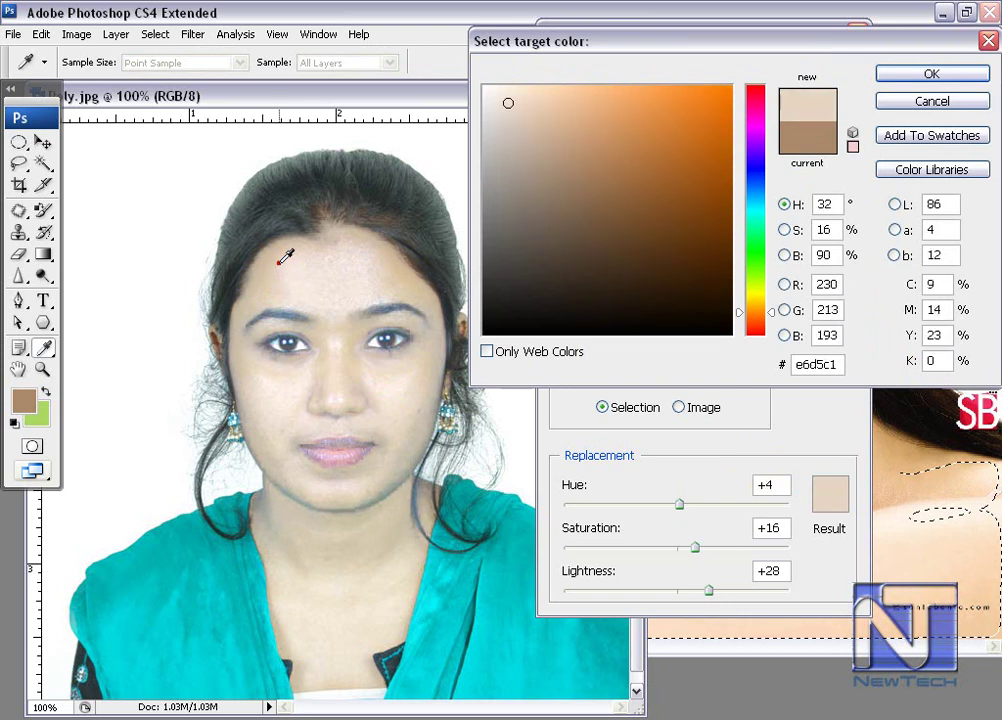
pyautogui.click(940, 76)
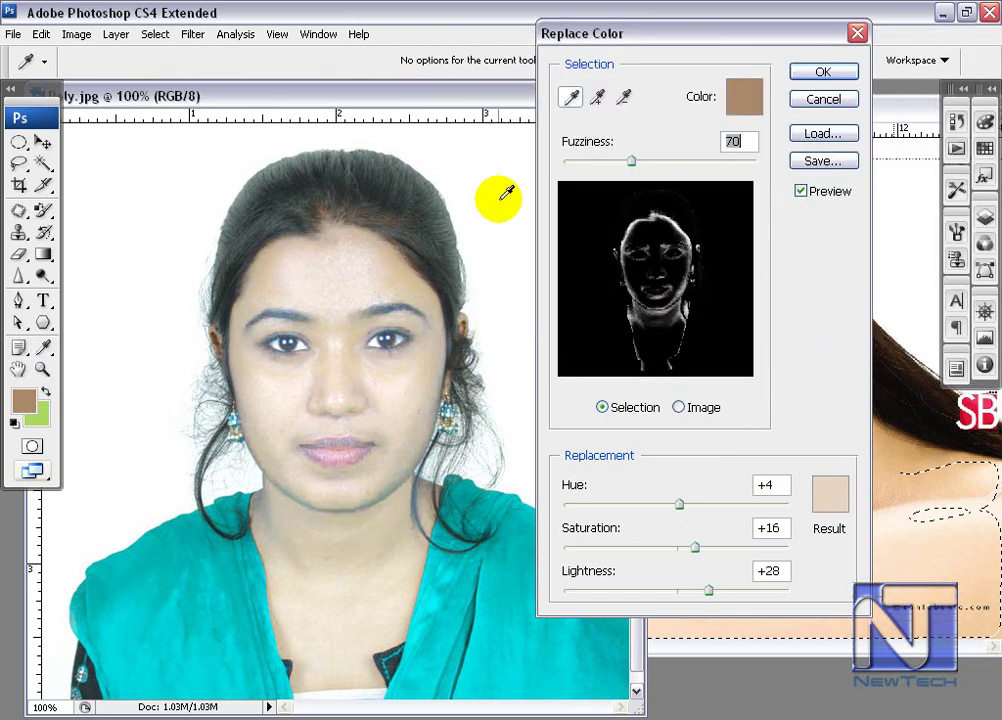
pyautogui.click(818, 70)
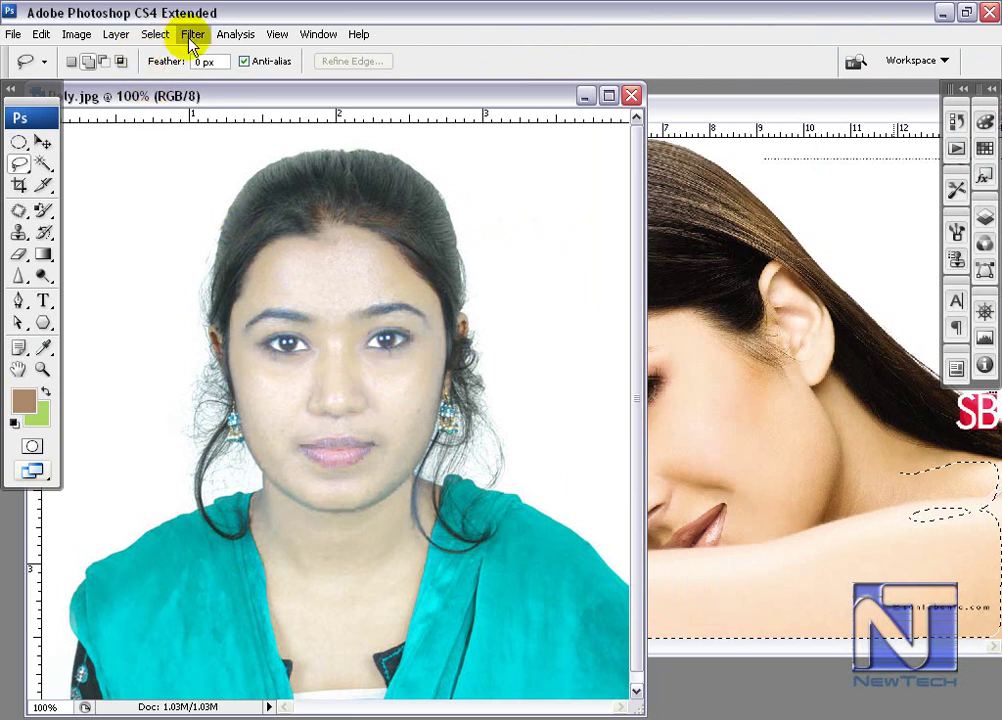
# Sharpen the portrait with Unsharp Mask at 55% Amount, a Radius slightly below 7.2 pixels and Threshold 0.
pyautogui.click(190, 36)
pyautogui.moveTo(265, 316)
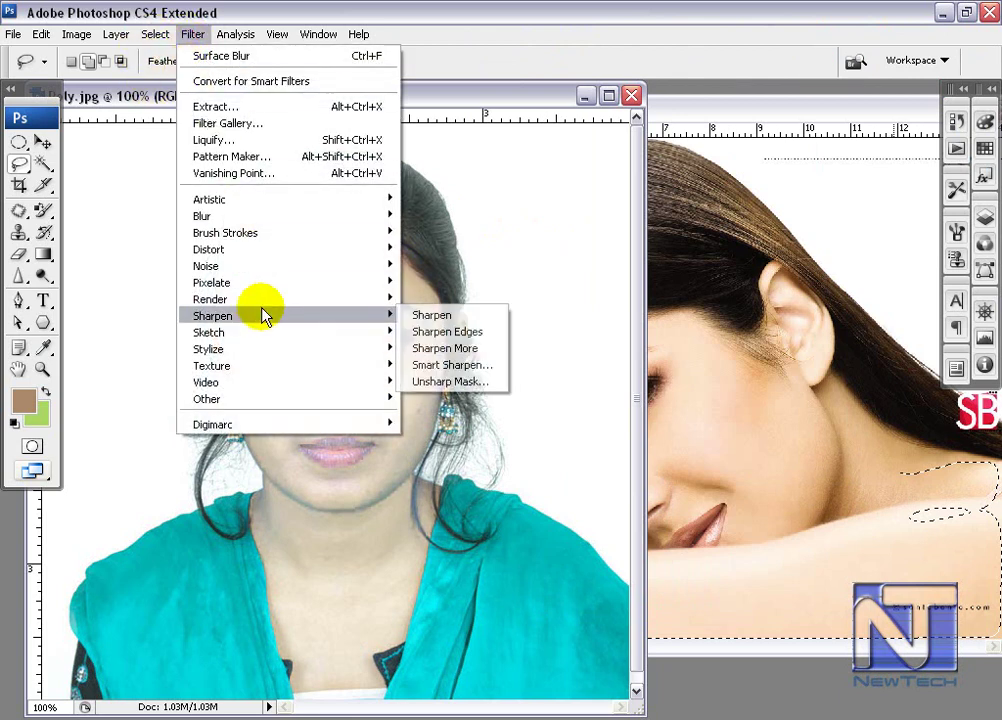
pyautogui.click(438, 382)
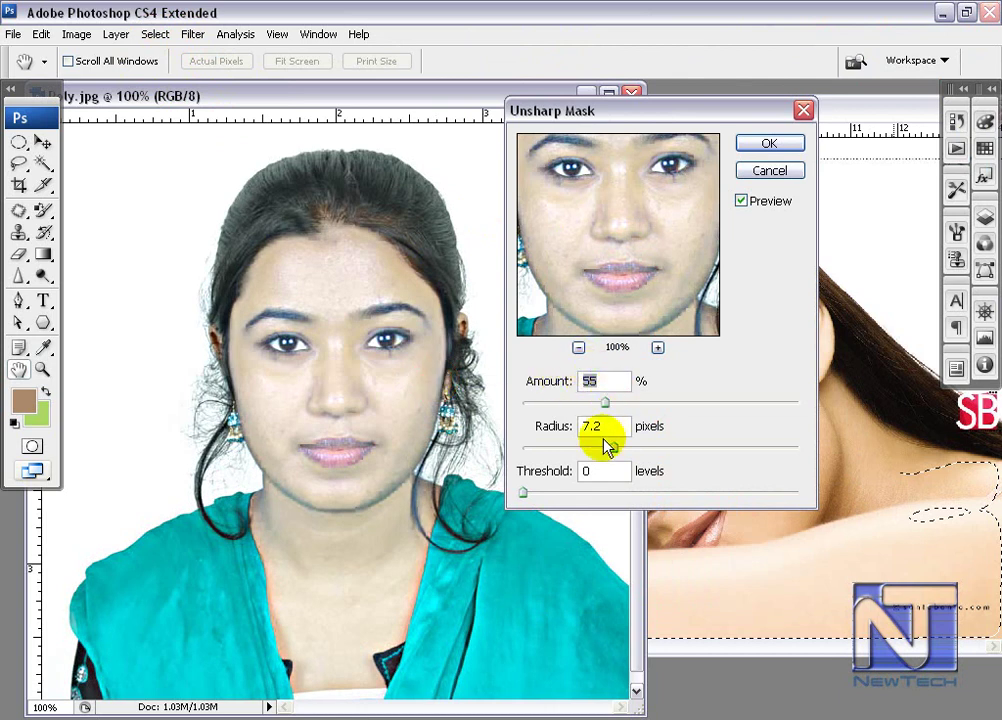
pyautogui.moveTo(617, 450)
pyautogui.mouseDown()
pyautogui.moveTo(608, 443)
pyautogui.moveTo(603, 455)
pyautogui.mouseUp()
pyautogui.click(785, 145)
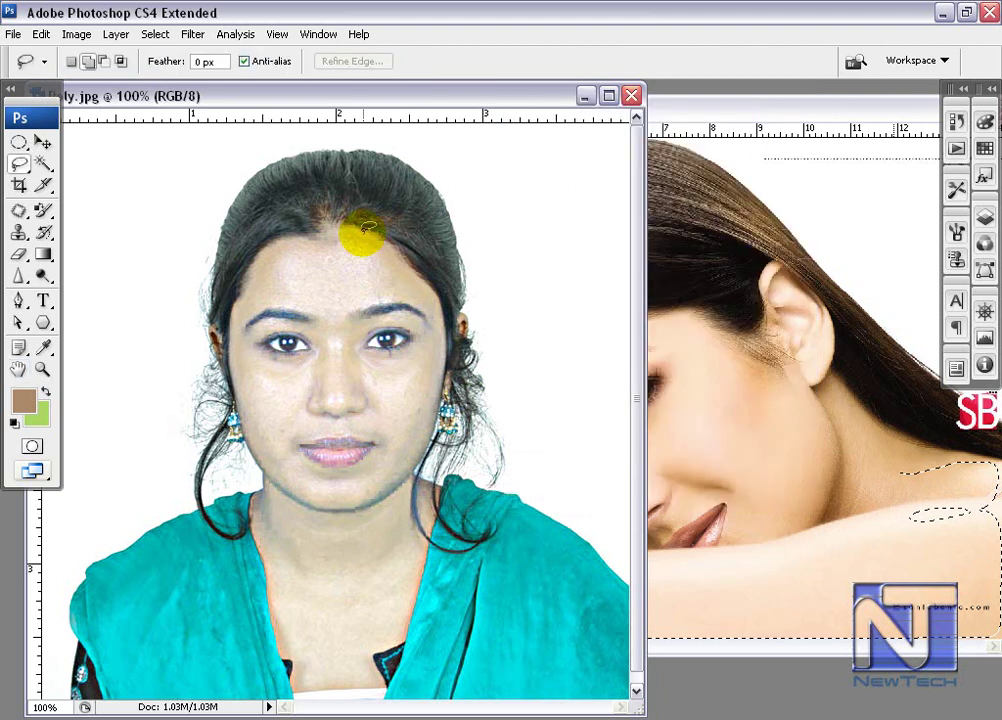
# Smooth the portrait with a Surface Blur of 5 pixels Radius and 10 levels Threshold.
pyautogui.click(192, 35)
pyautogui.moveTo(248, 218)
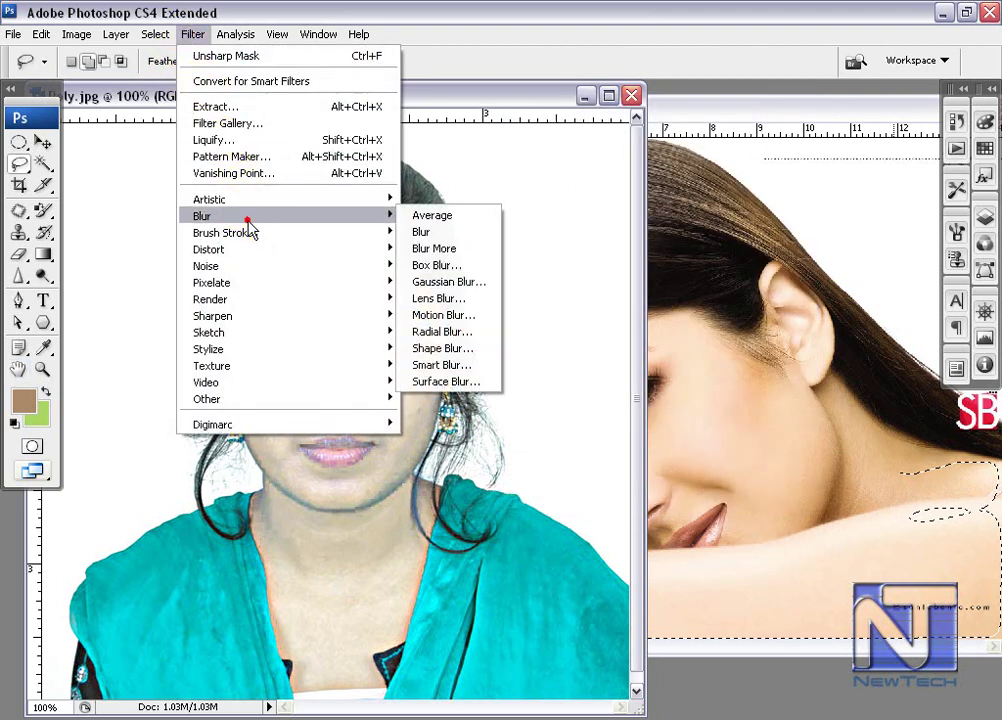
pyautogui.click(443, 380)
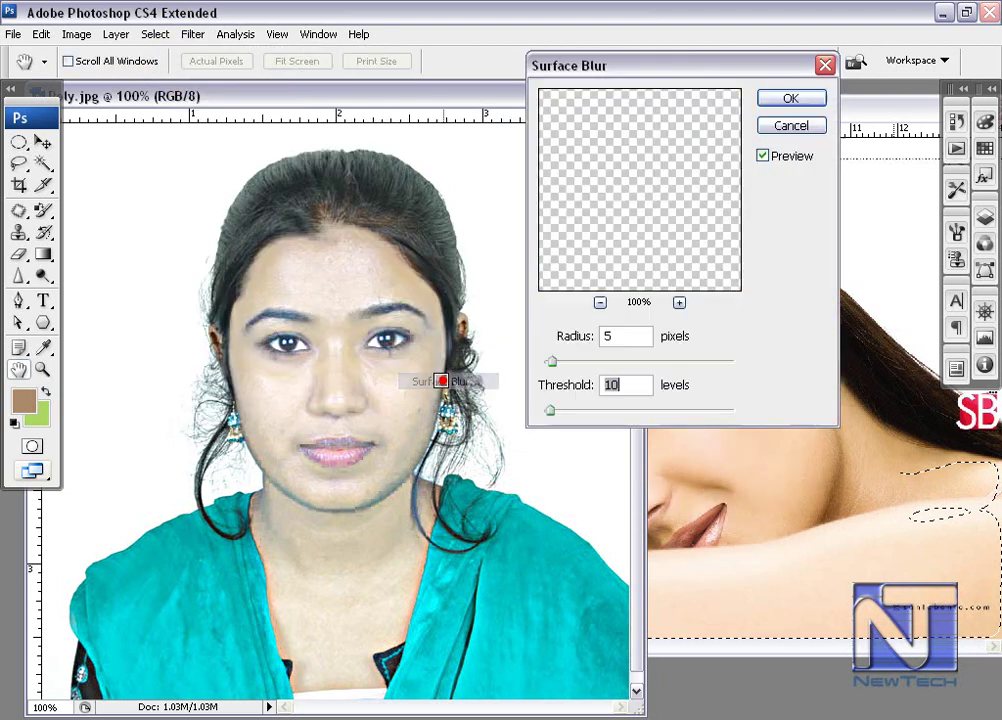
pyautogui.click(551, 361)
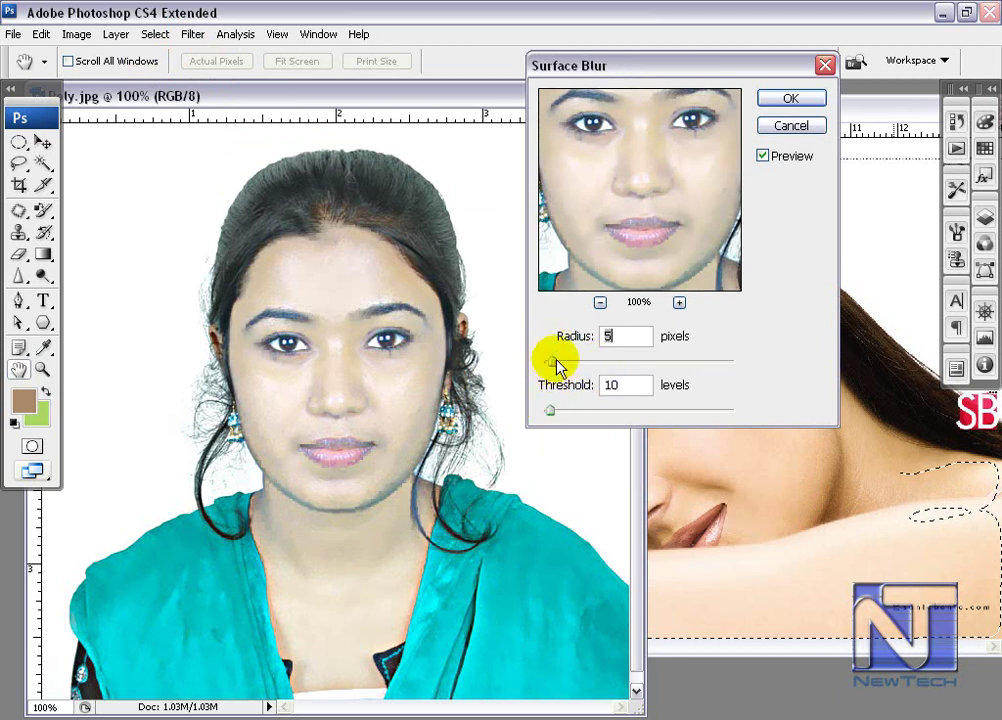
pyautogui.click(791, 99)
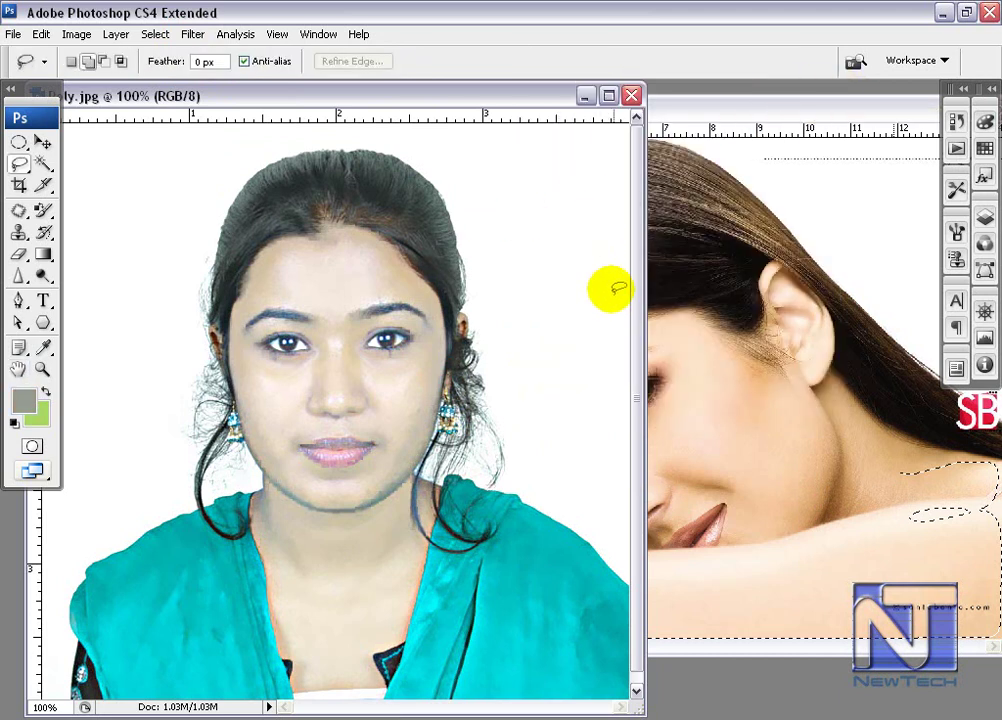
# Start a Replace Color adjustment with Fuzziness 70 and sample the reference model's arm and the portrait's forehead as the color to replace.
pyautogui.click(76, 34)
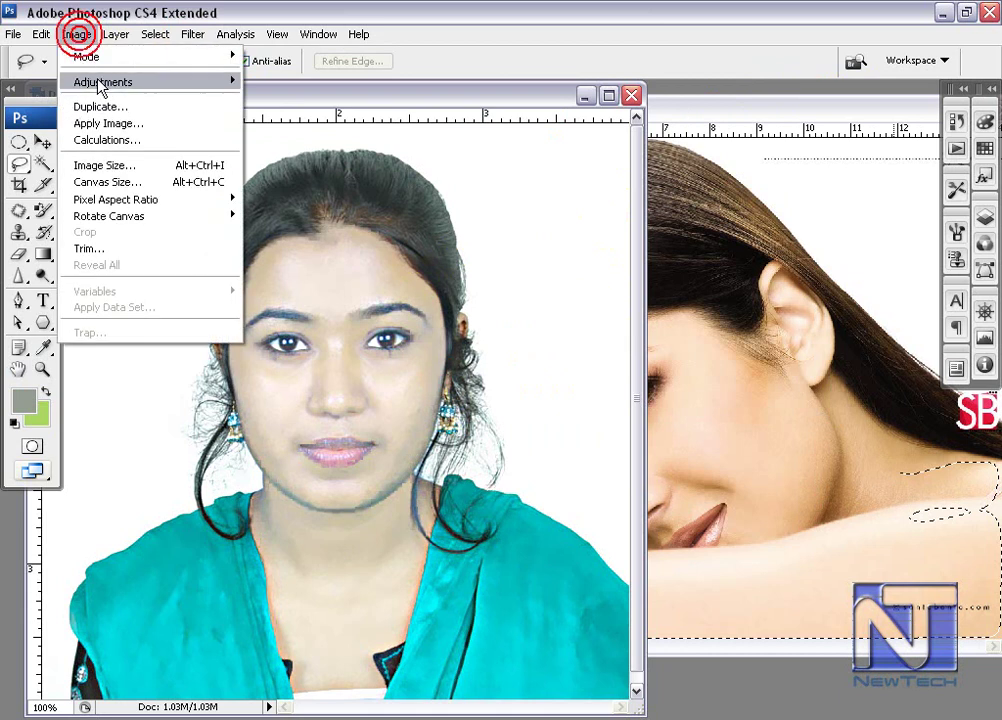
pyautogui.moveTo(100, 81)
pyautogui.click(430, 274)
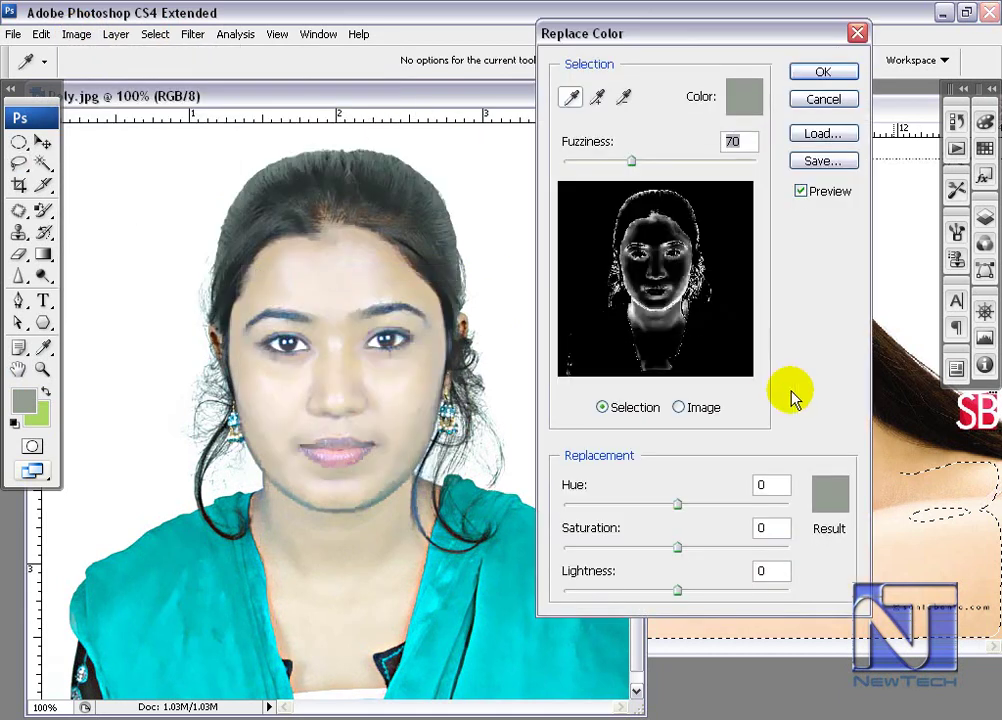
pyautogui.click(918, 543)
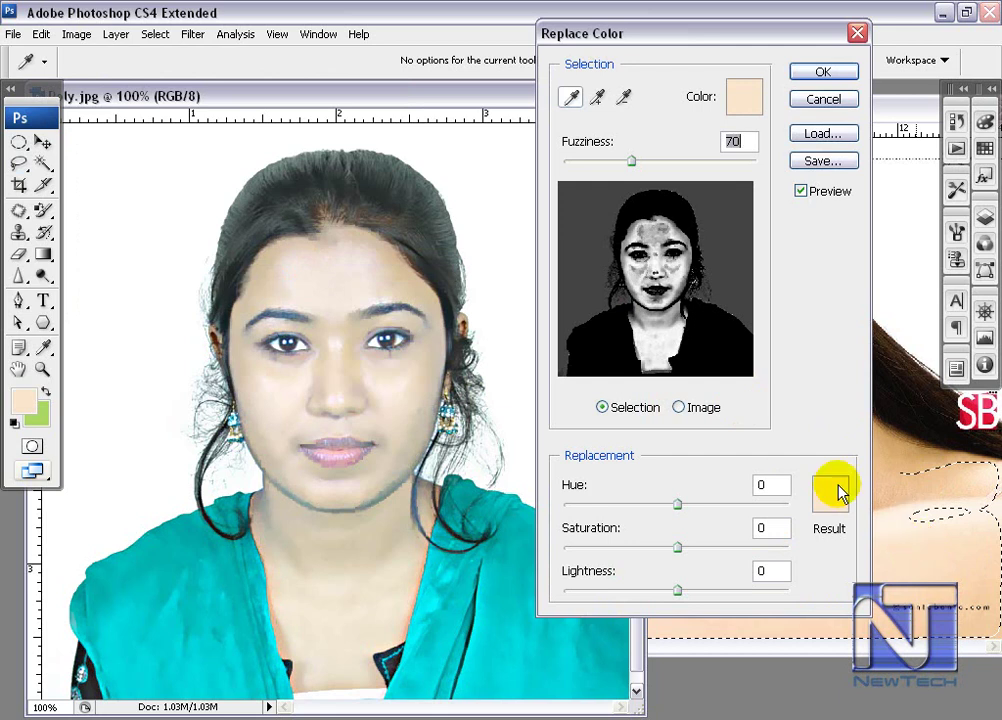
pyautogui.click(396, 276)
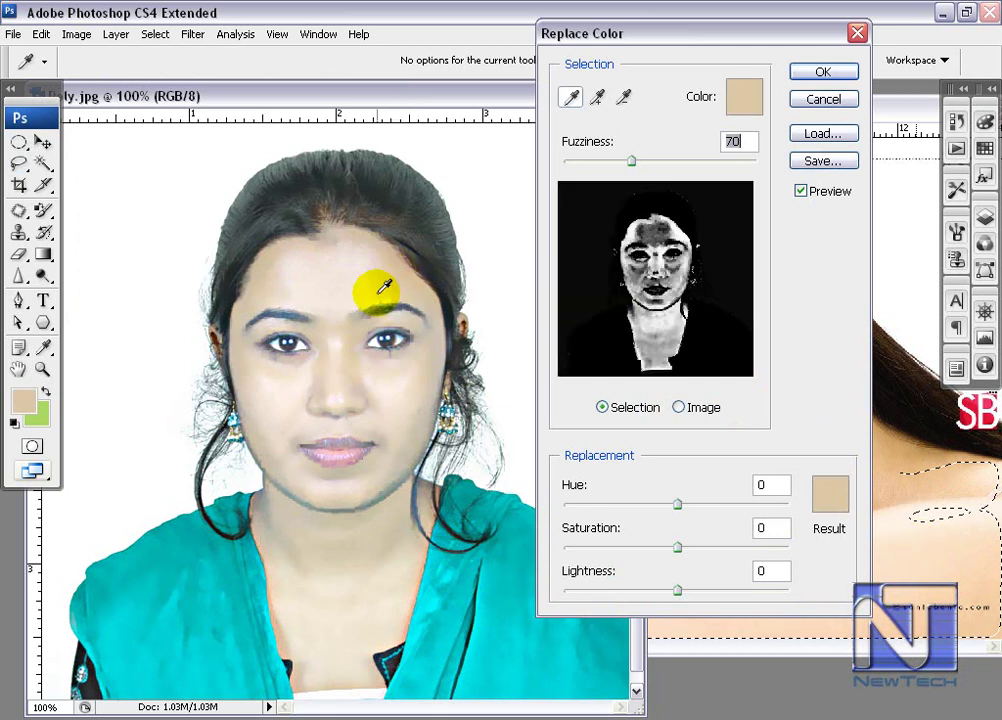
pyautogui.click(358, 270)
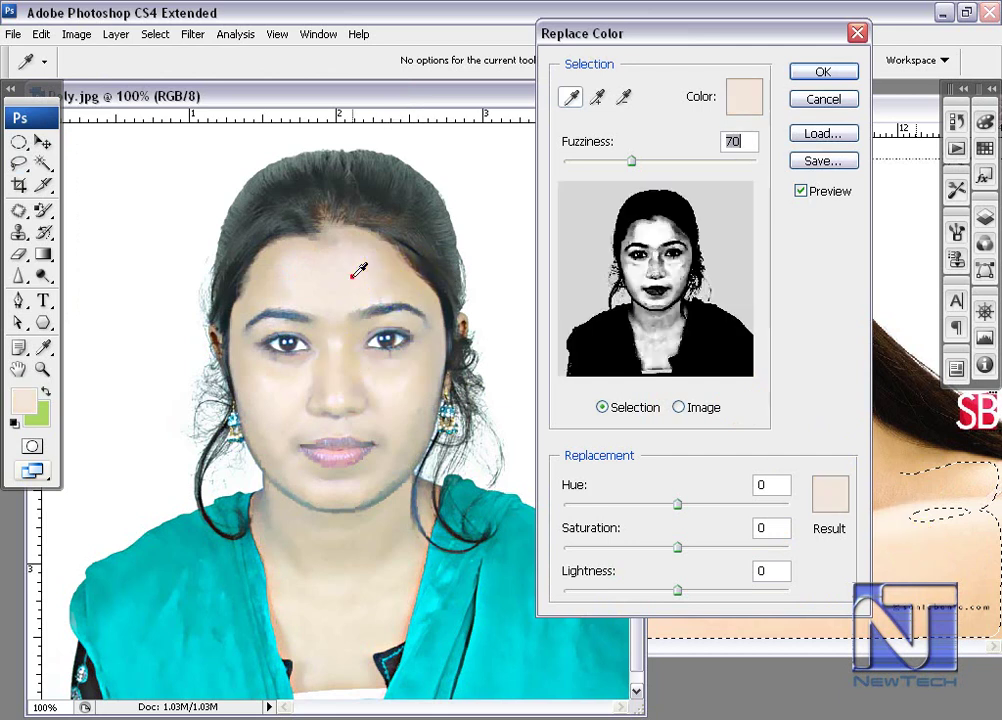
pyautogui.click(363, 273)
pyautogui.click(389, 273)
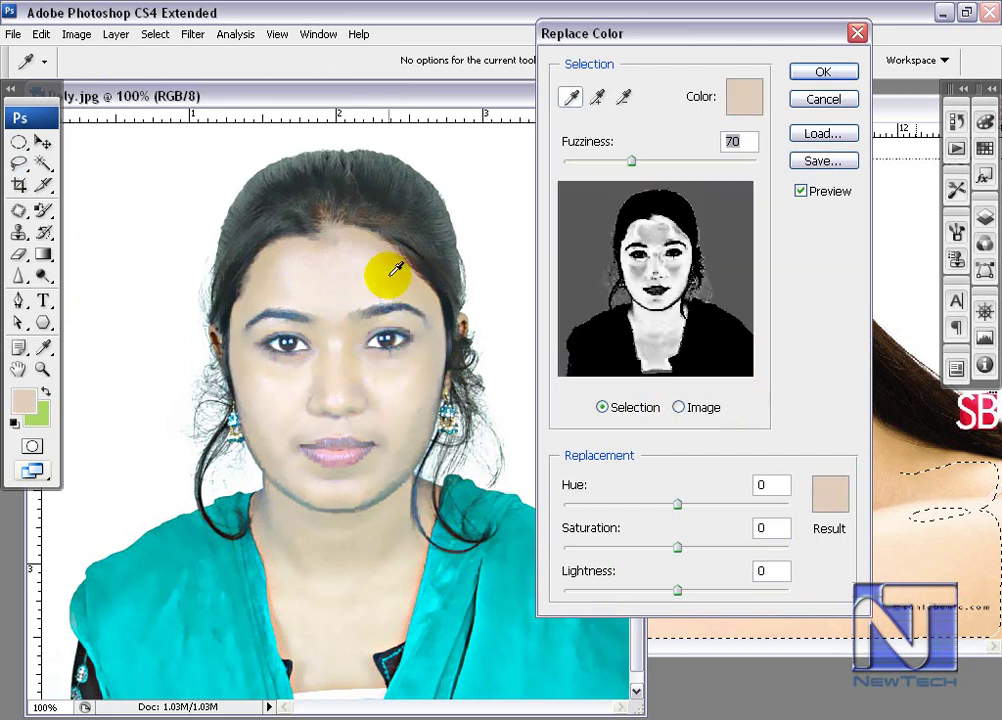
# Try replacement colors from the reference model's arm, and settle on the pale target color #e7e0da.
pyautogui.click(840, 500)
pyautogui.click(913, 540)
pyautogui.click(908, 556)
pyautogui.click(933, 517)
pyautogui.click(935, 514)
pyautogui.moveTo(773, 313); pyautogui.dragTo(776, 322)
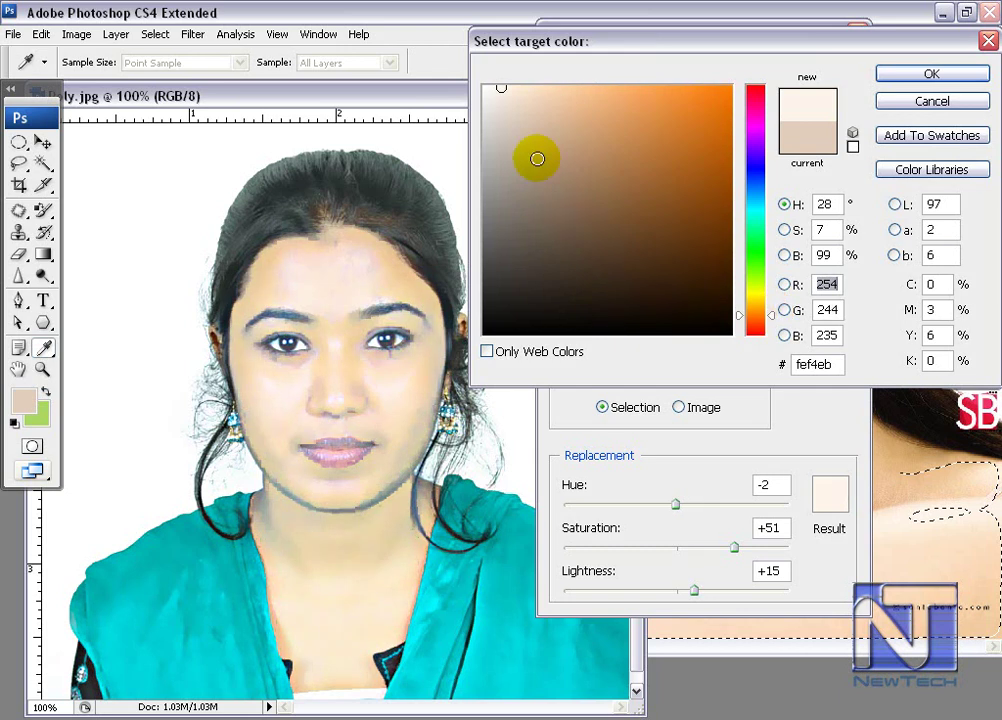
pyautogui.click(496, 92)
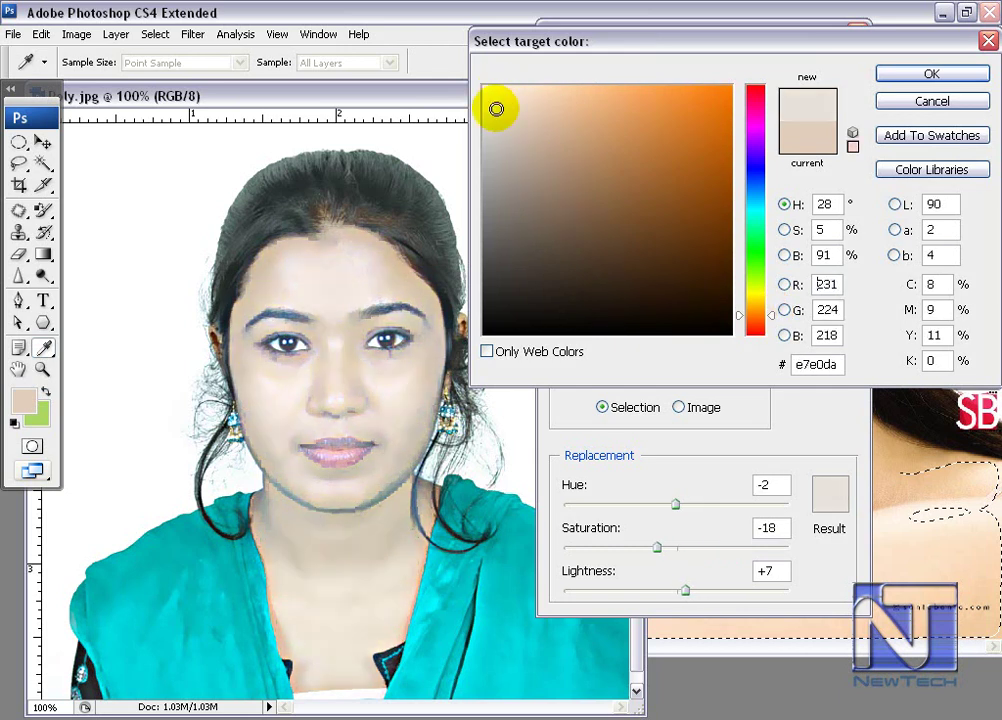
pyautogui.click(950, 76)
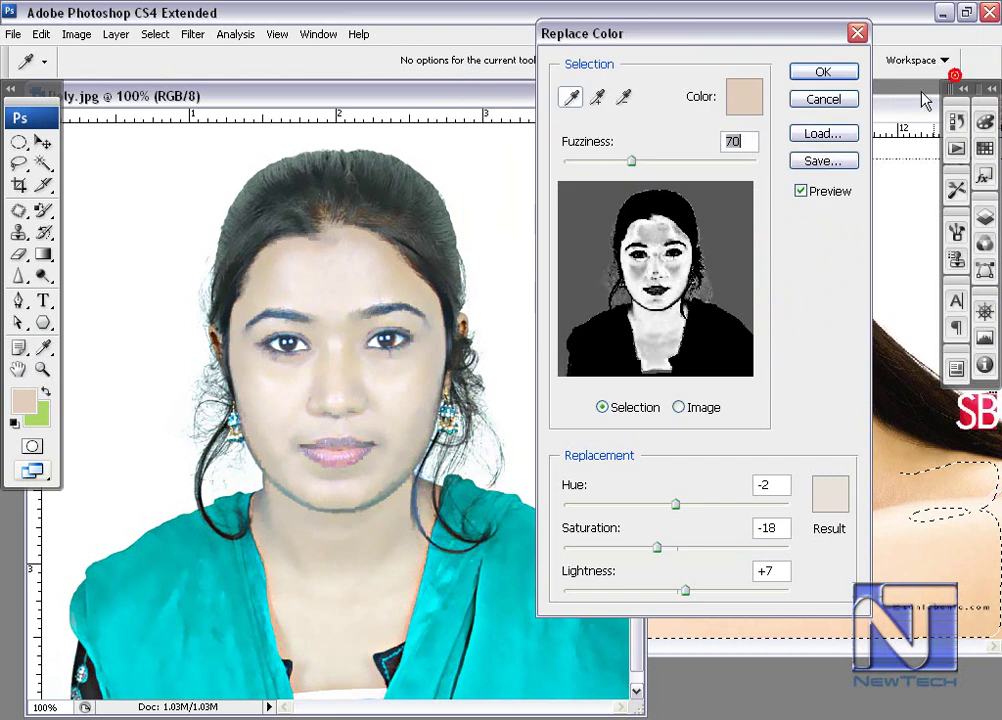
# Sample the hair near the hairline, the jaw edge and the neckline as colors to replace, and apply the adjustment.
pyautogui.click(330, 210)
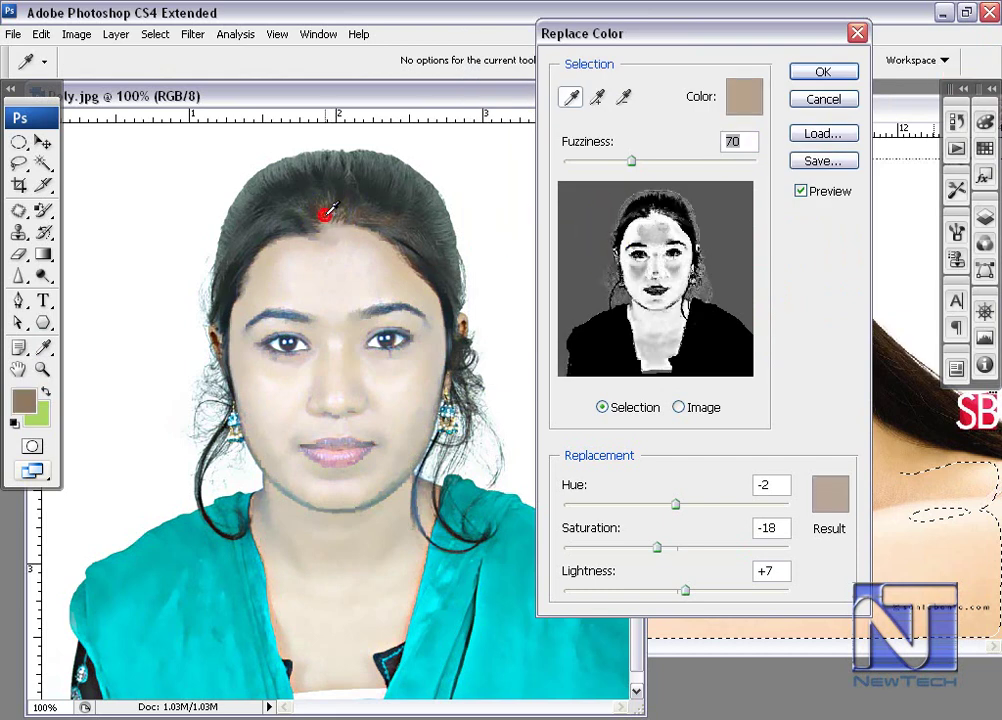
pyautogui.click(387, 212)
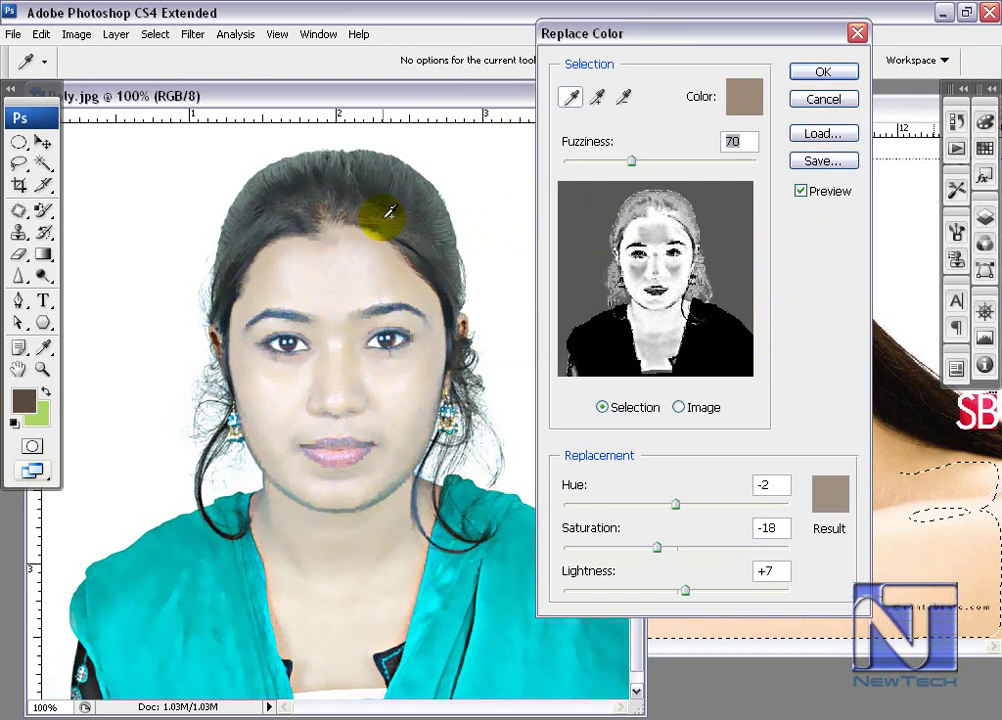
pyautogui.click(370, 502)
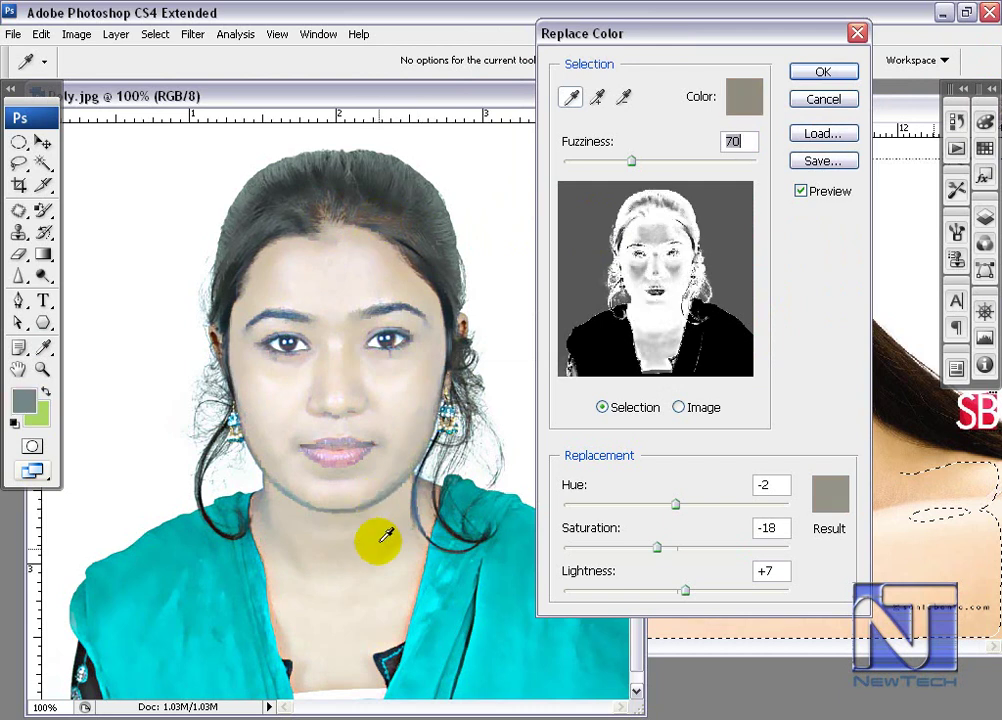
pyautogui.click(394, 635)
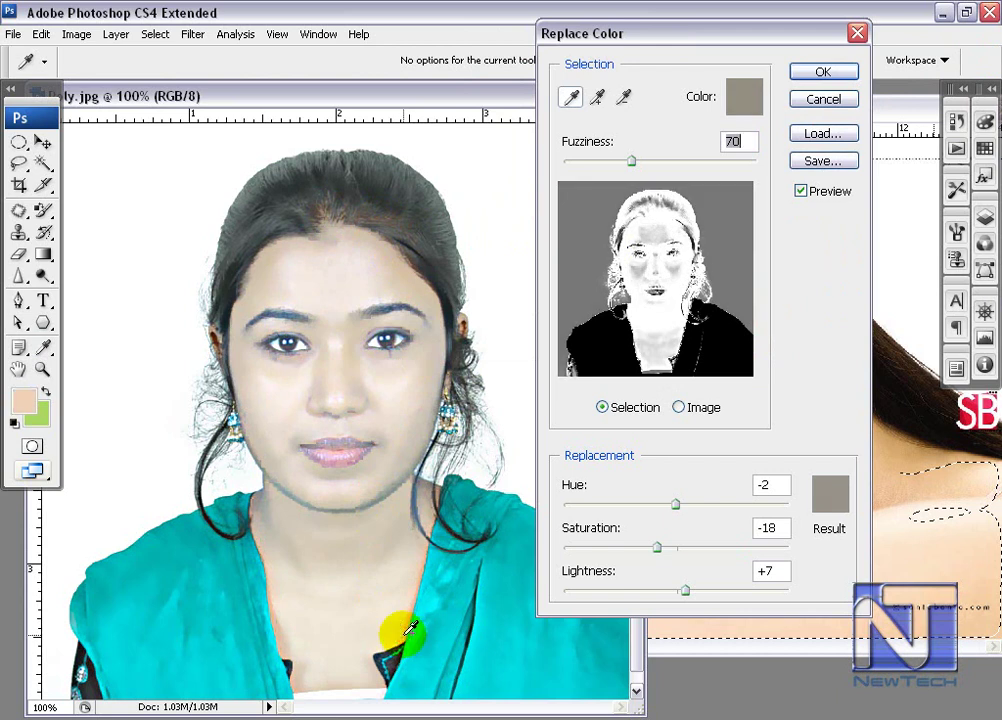
pyautogui.click(823, 73)
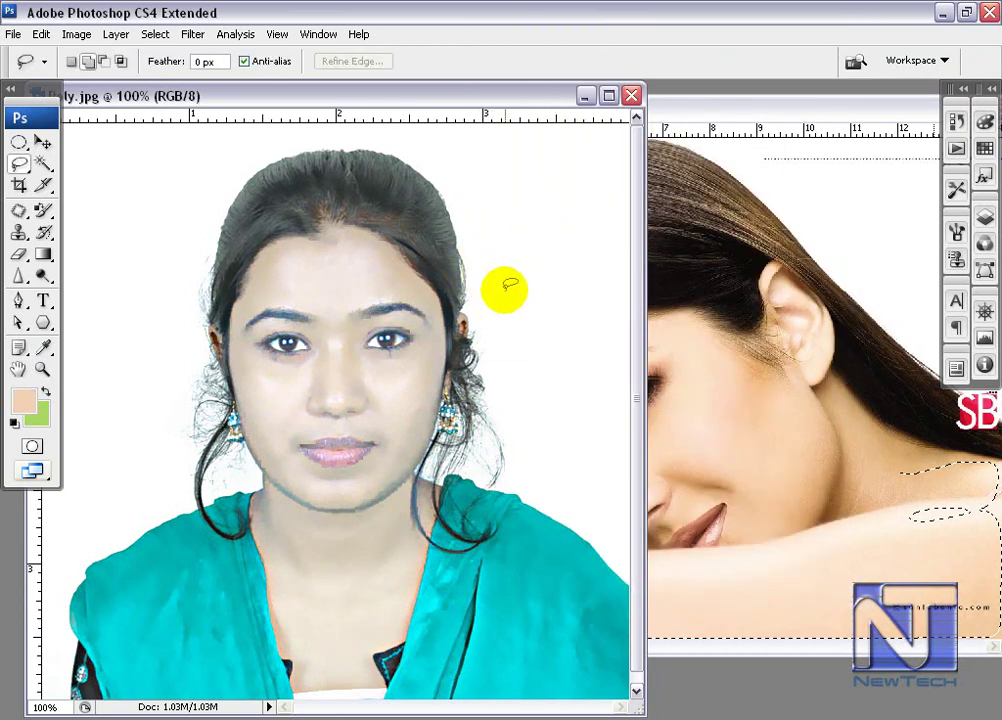
# Compare the original Poly.jpg snapshot with the latest Replace Color state in the history, with the portrait at 50% zoom.
pyautogui.hotkey('ctrl', '-')
pyautogui.hotkey('ctrl', '-')
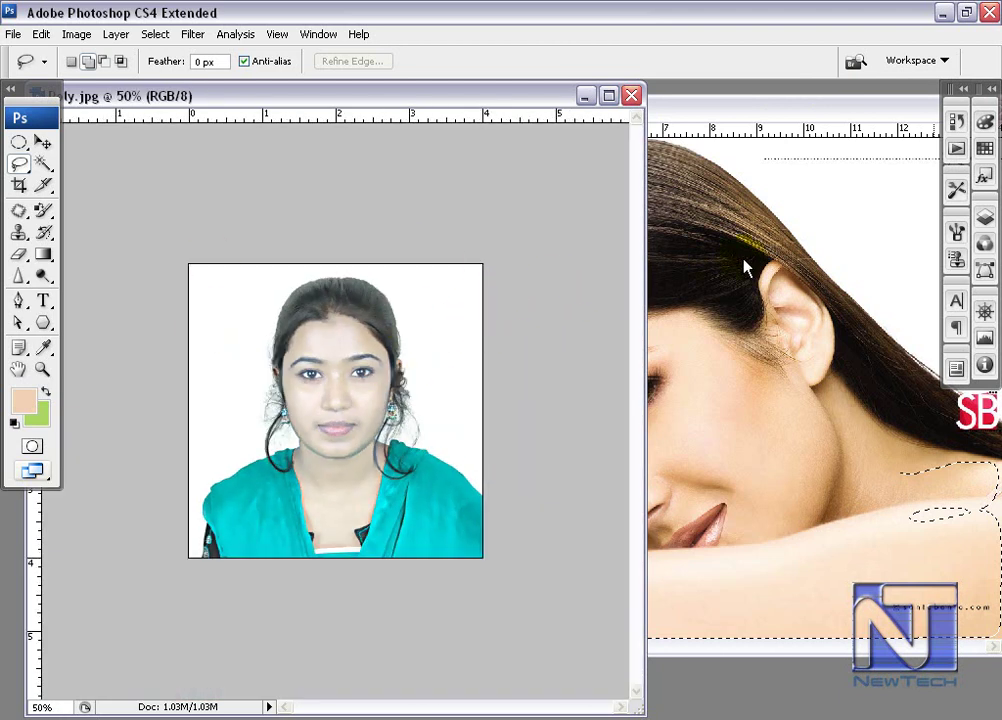
pyautogui.click(956, 121)
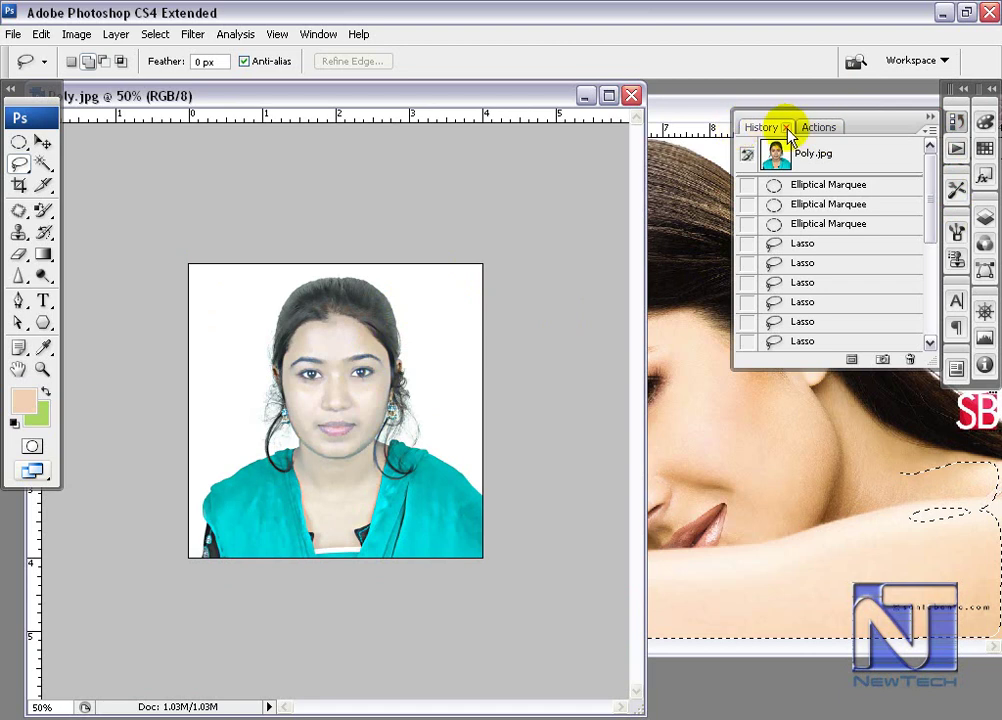
pyautogui.click(776, 151)
pyautogui.moveTo(929, 178); pyautogui.dragTo(929, 300)
pyautogui.click(801, 340)
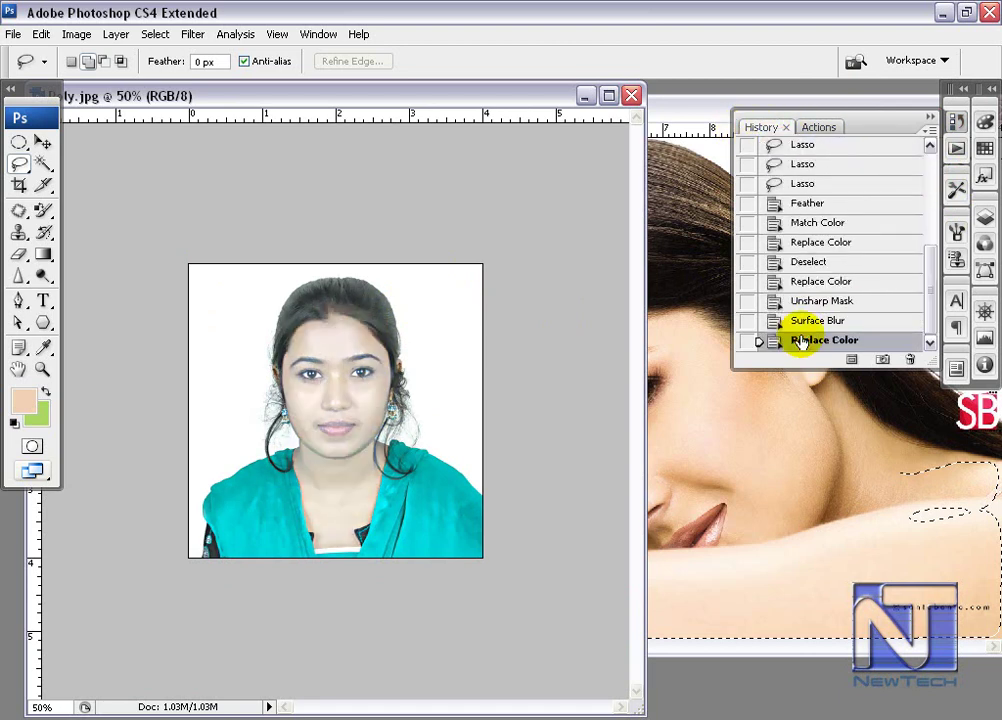